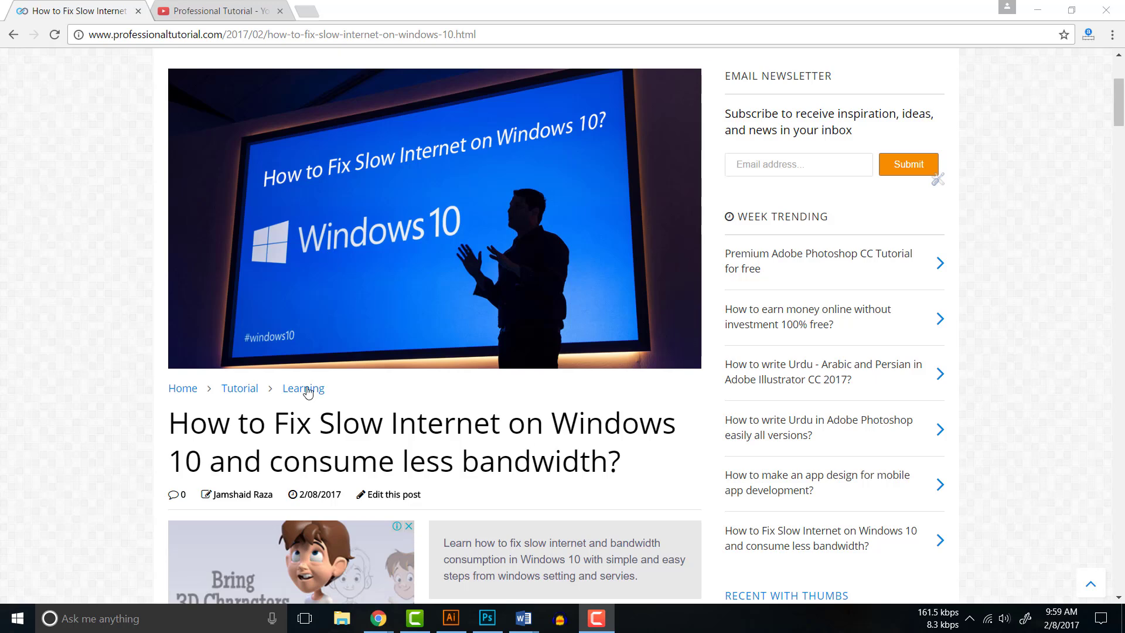
Return to the site's home page
{"action": "scroll", "coordinate": [305, 390], "scroll_direction": "up", "scroll_amount": 4}
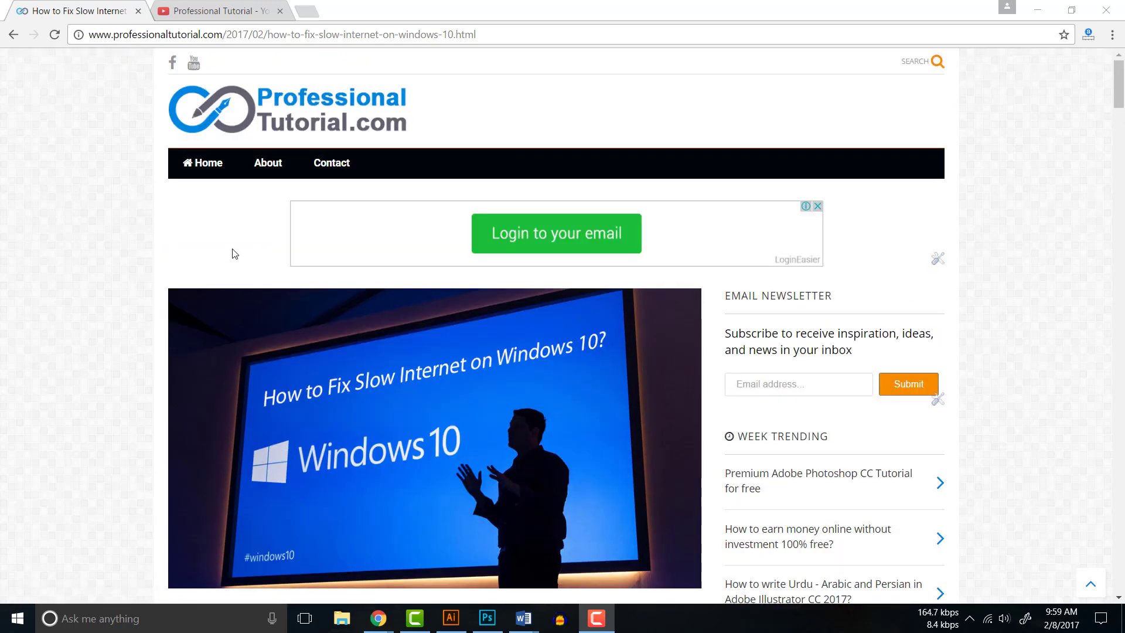
{"action": "left_click", "coordinate": [288, 102]}
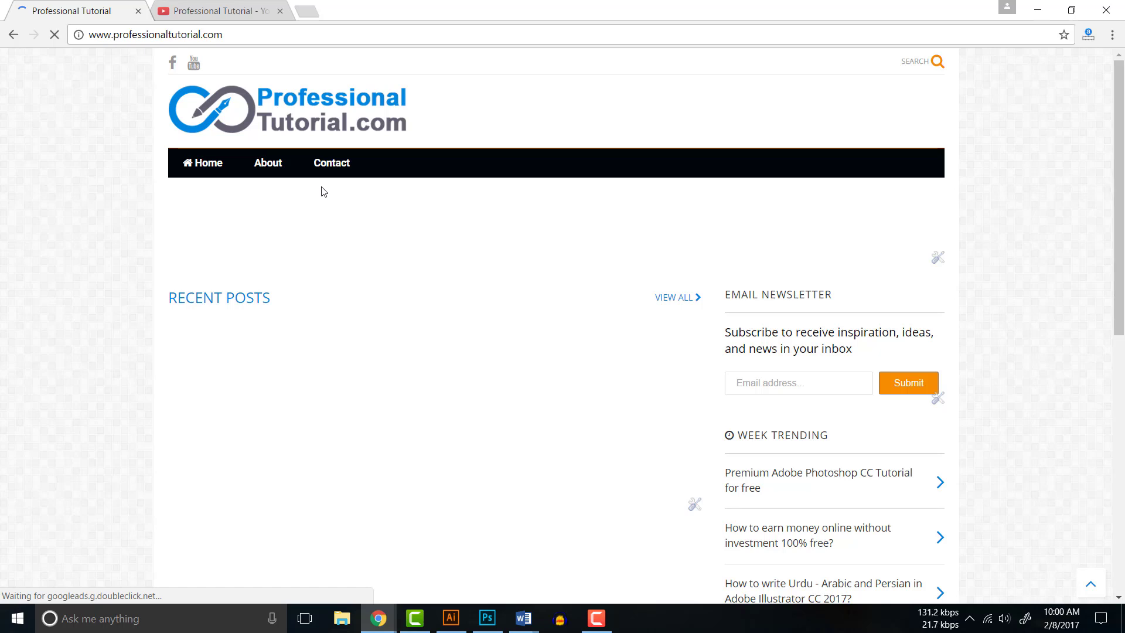
{"action": "scroll", "coordinate": [321, 191], "scroll_direction": "down", "scroll_amount": 5}
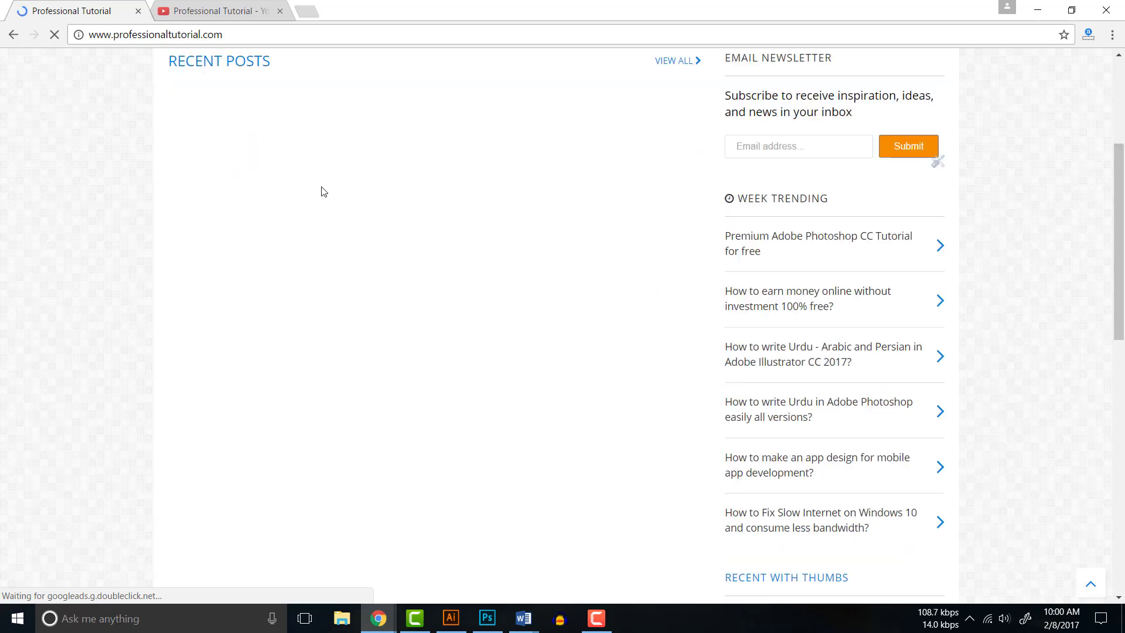
{"action": "scroll", "coordinate": [342, 210], "scroll_direction": "up", "scroll_amount": 5}
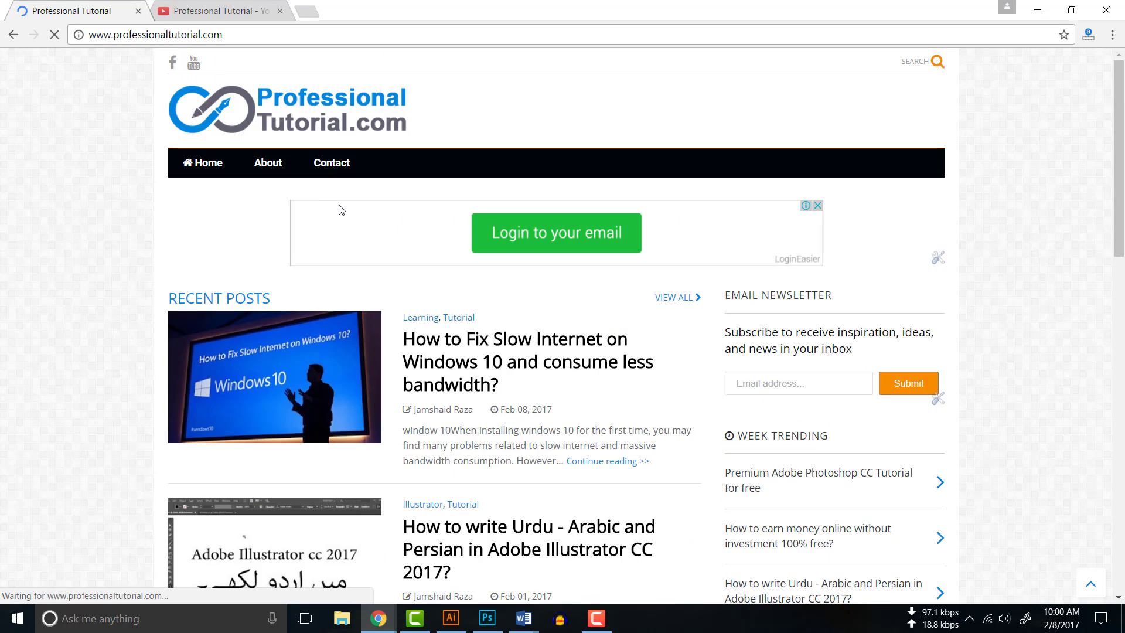
Open the How to Fix Slow Internet article, then scroll down to the channel's Uploads row
{"action": "left_click", "coordinate": [543, 368]}
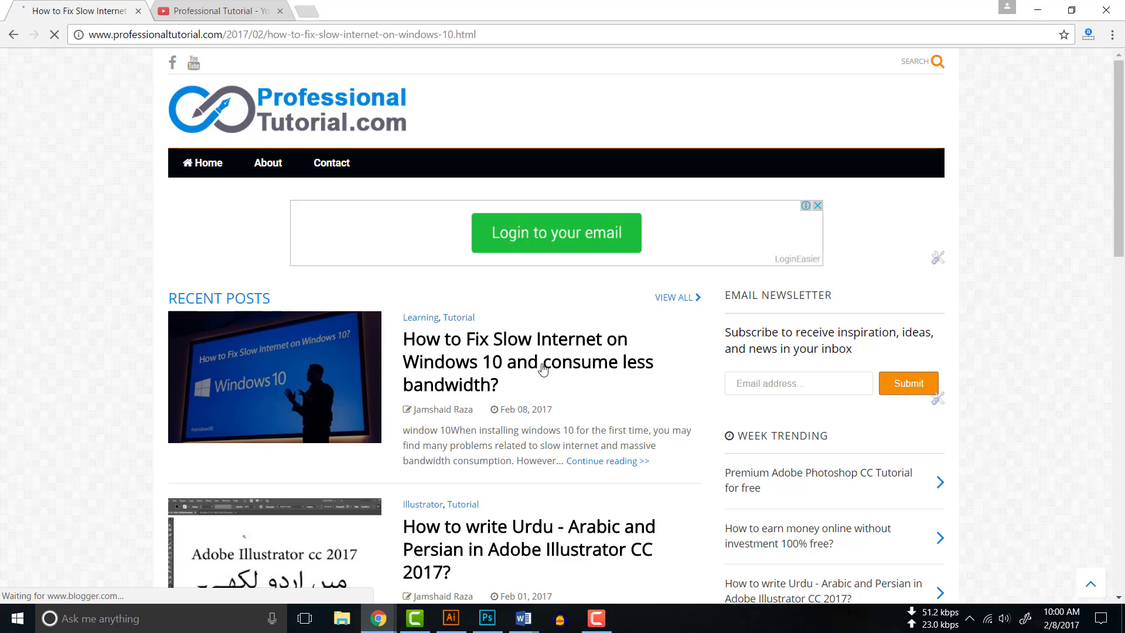
{"action": "scroll", "coordinate": [444, 358], "scroll_direction": "down", "scroll_amount": 5}
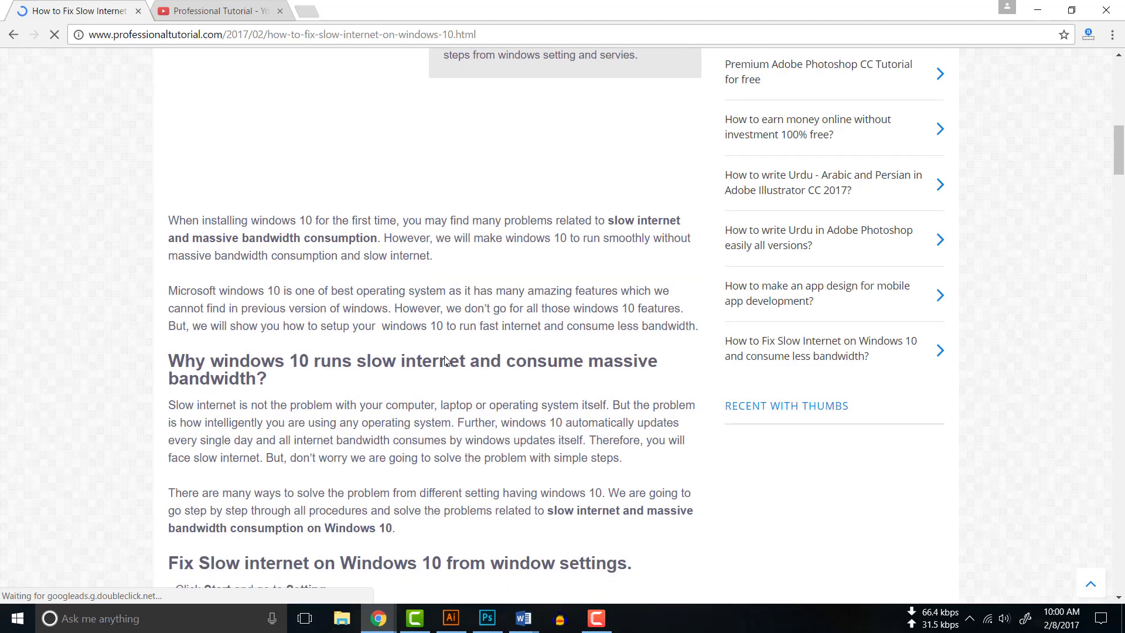
{"action": "scroll", "coordinate": [444, 359], "scroll_direction": "down", "scroll_amount": 3}
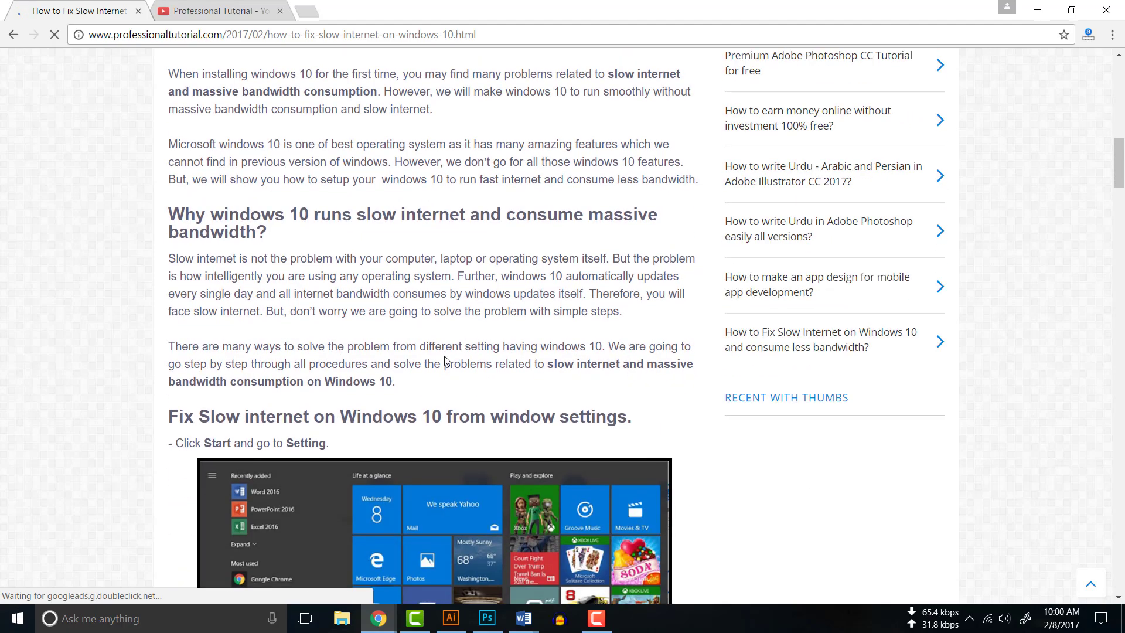
{"action": "scroll", "coordinate": [444, 359], "scroll_direction": "down", "scroll_amount": 7}
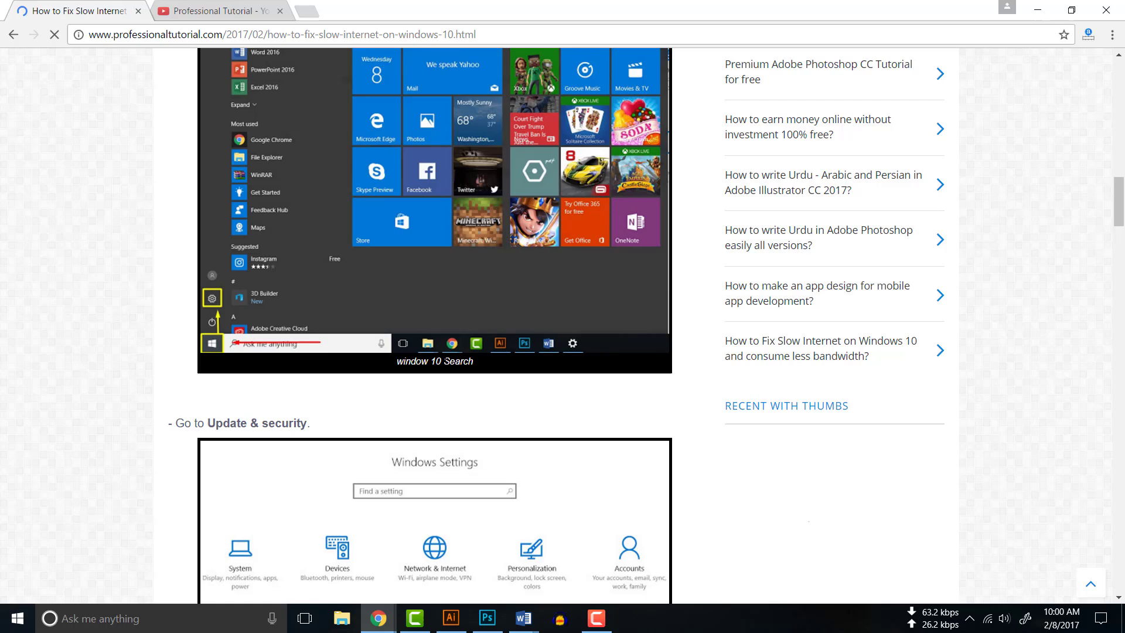
{"action": "scroll", "coordinate": [330, 298], "scroll_direction": "down", "scroll_amount": 3}
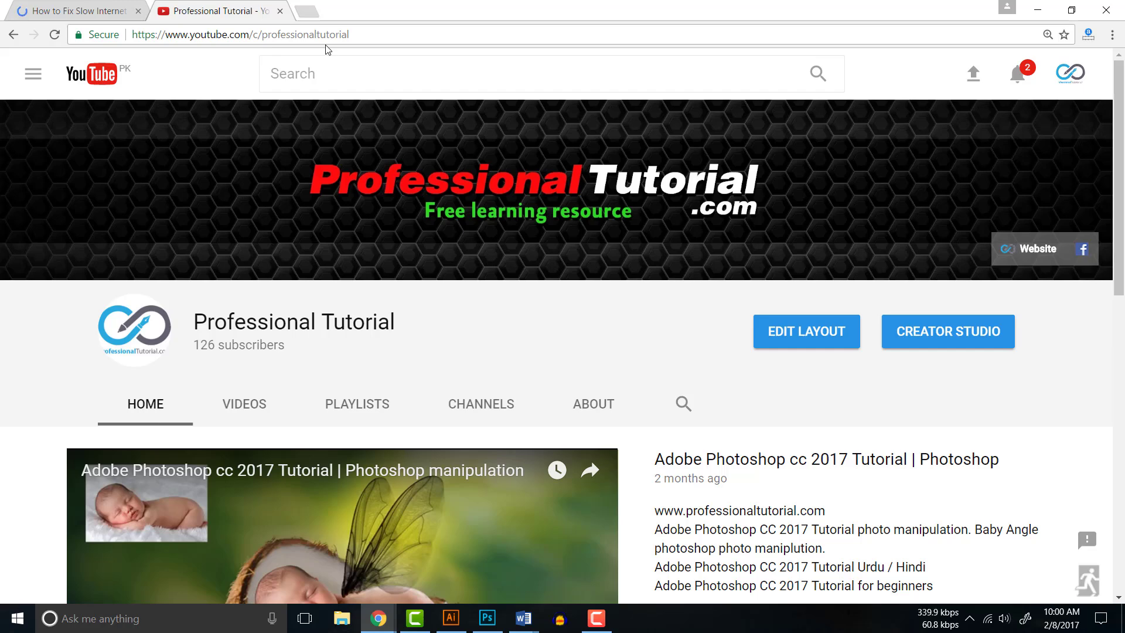
{"action": "scroll", "coordinate": [583, 302], "scroll_direction": "down", "scroll_amount": 2}
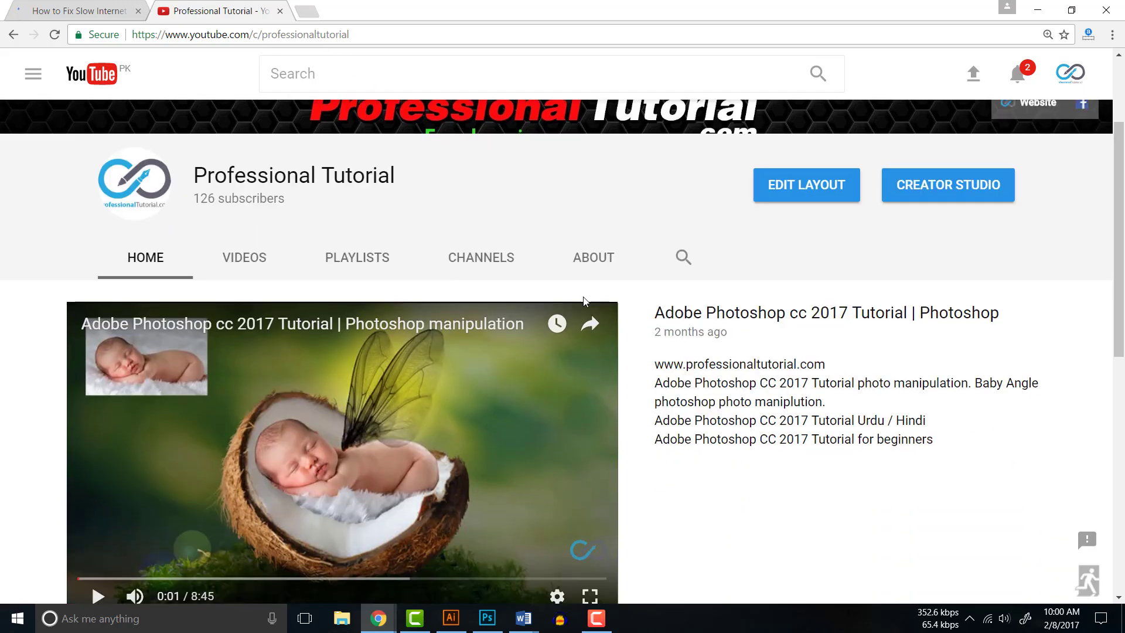
{"action": "scroll", "coordinate": [585, 302], "scroll_direction": "down", "scroll_amount": 5}
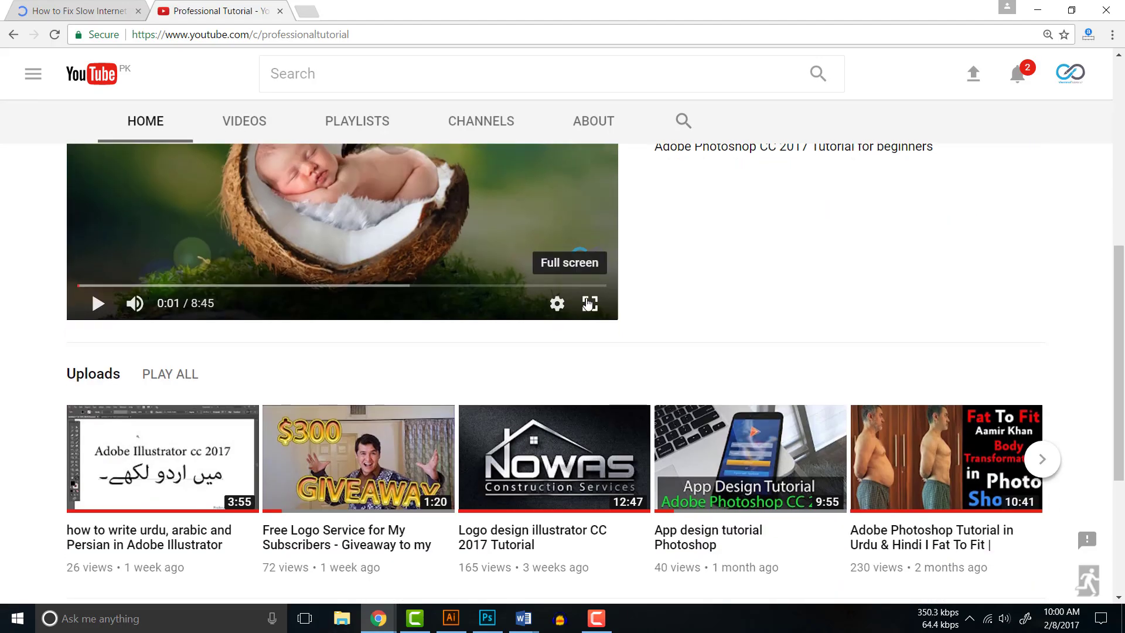
Minimize Chrome and open Settings > Update & security > Advanced options
{"action": "left_click", "coordinate": [1040, 7]}
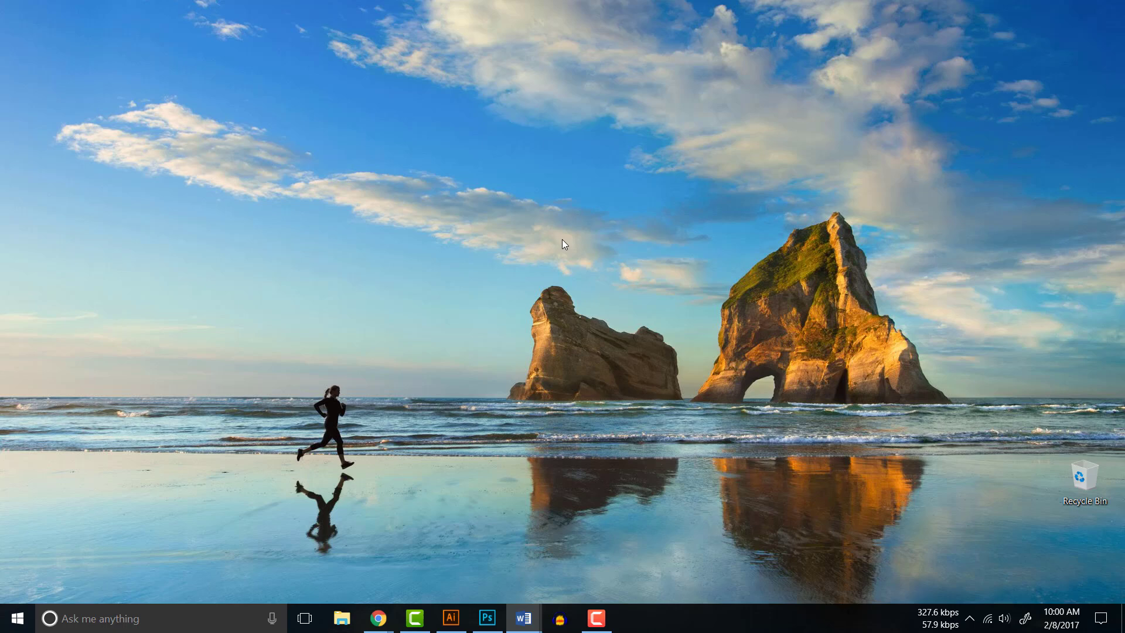
{"action": "left_click", "coordinate": [17, 620]}
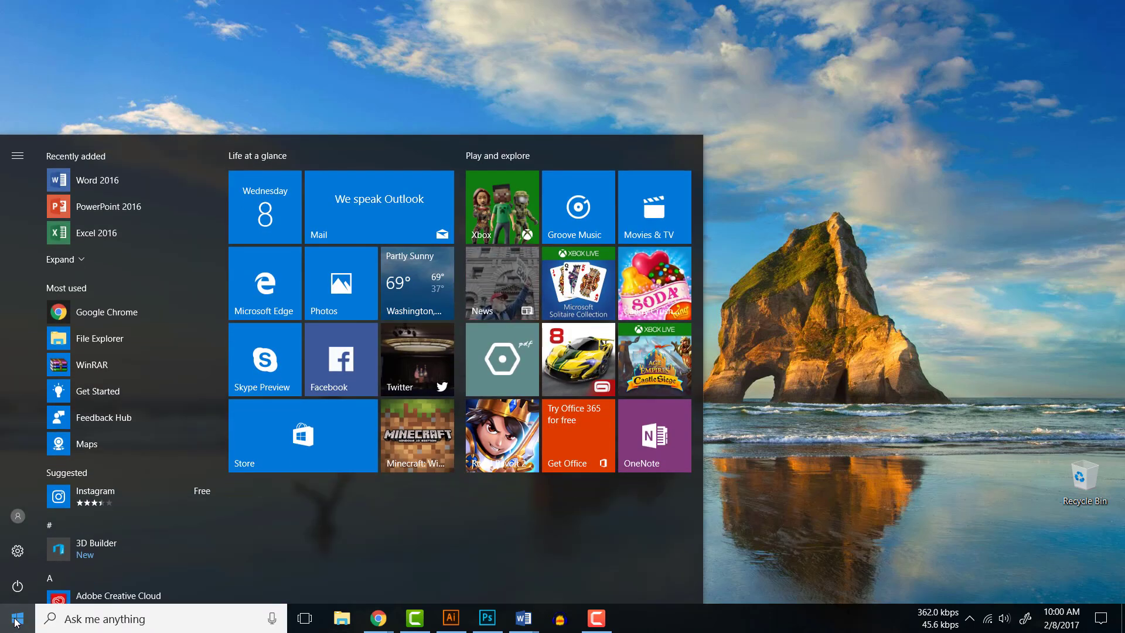
{"action": "left_click", "coordinate": [17, 561]}
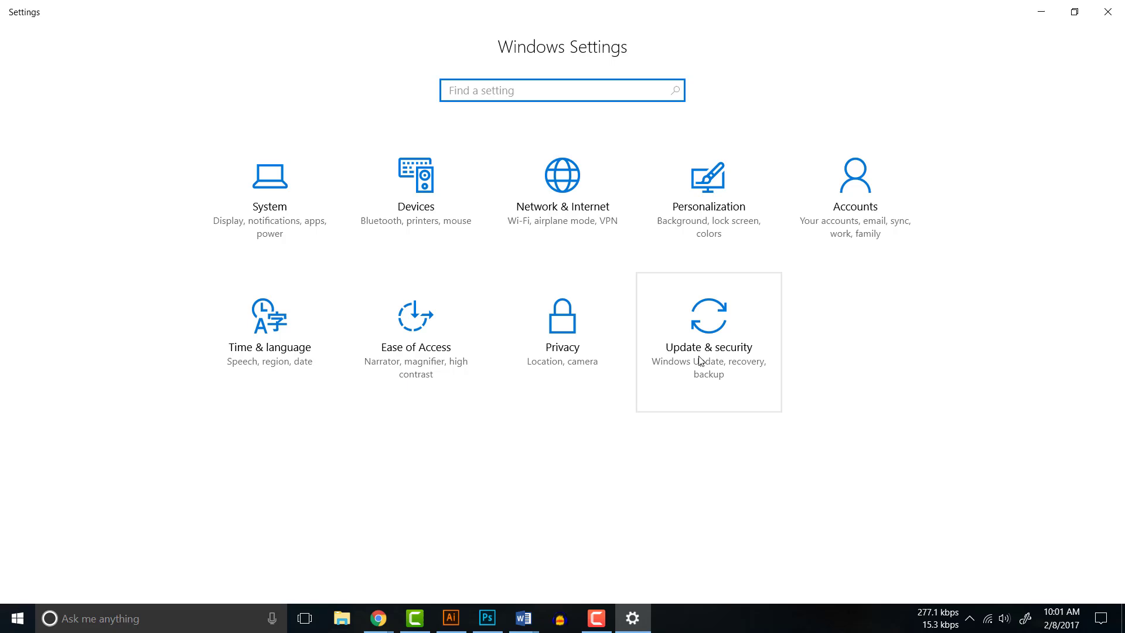
{"action": "left_click", "coordinate": [725, 334]}
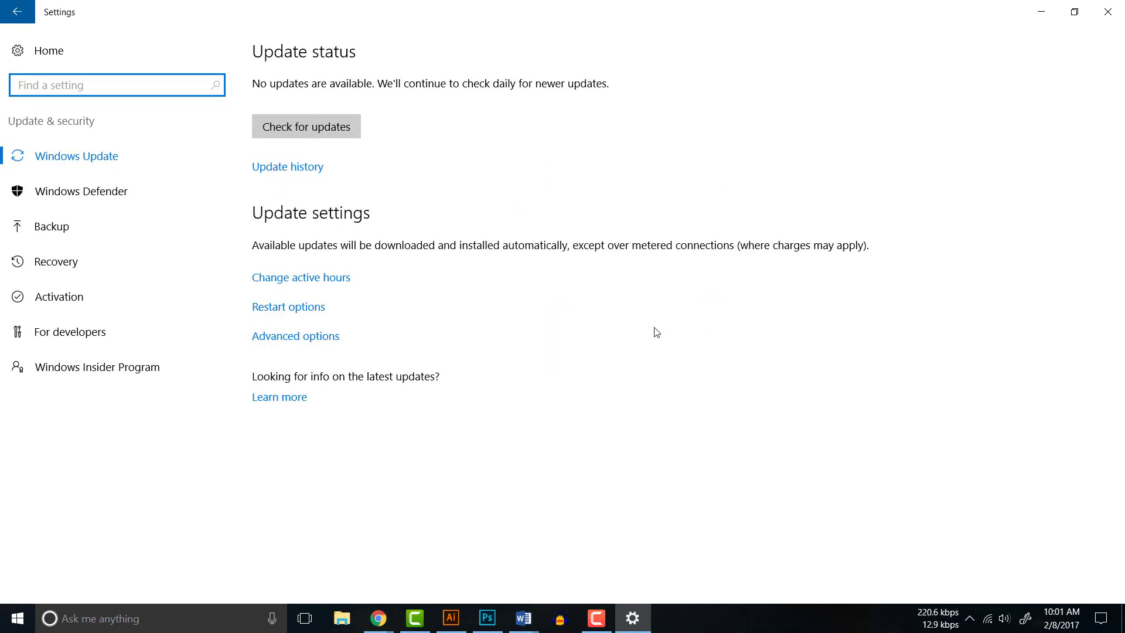
{"action": "left_click", "coordinate": [324, 341]}
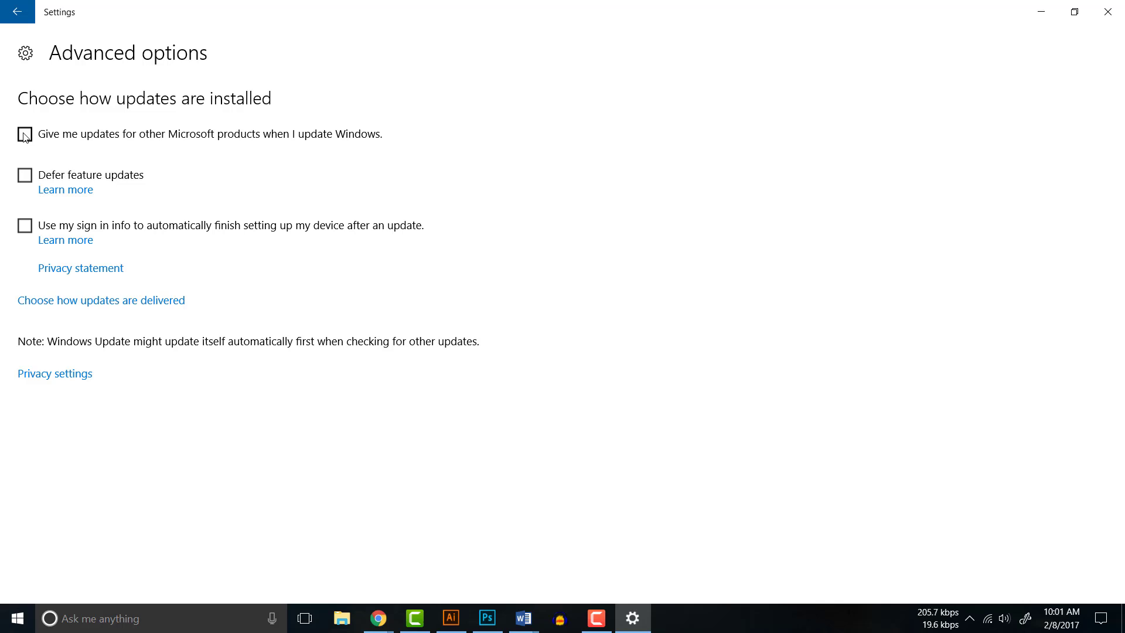
Leave updates for other Microsoft products unchecked and set delivery from more than one place to Off
{"action": "left_click", "coordinate": [24, 136]}
{"action": "left_click", "coordinate": [26, 139]}
{"action": "left_click", "coordinate": [149, 300]}
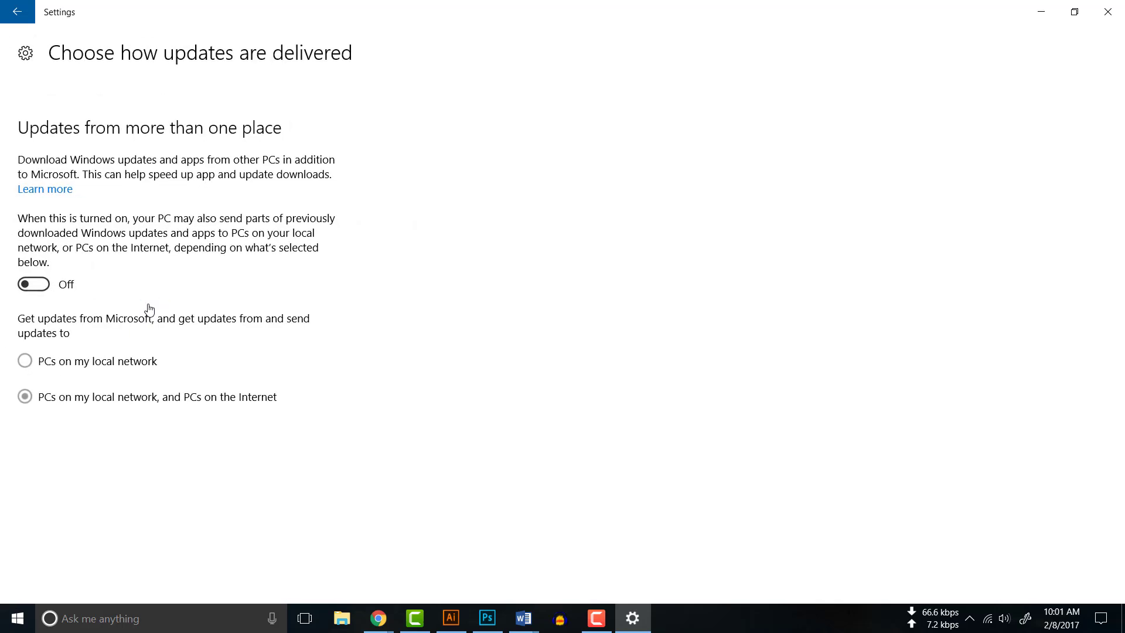
{"action": "left_click", "coordinate": [31, 289]}
{"action": "left_click", "coordinate": [30, 289]}
{"action": "left_click", "coordinate": [1108, 12]}
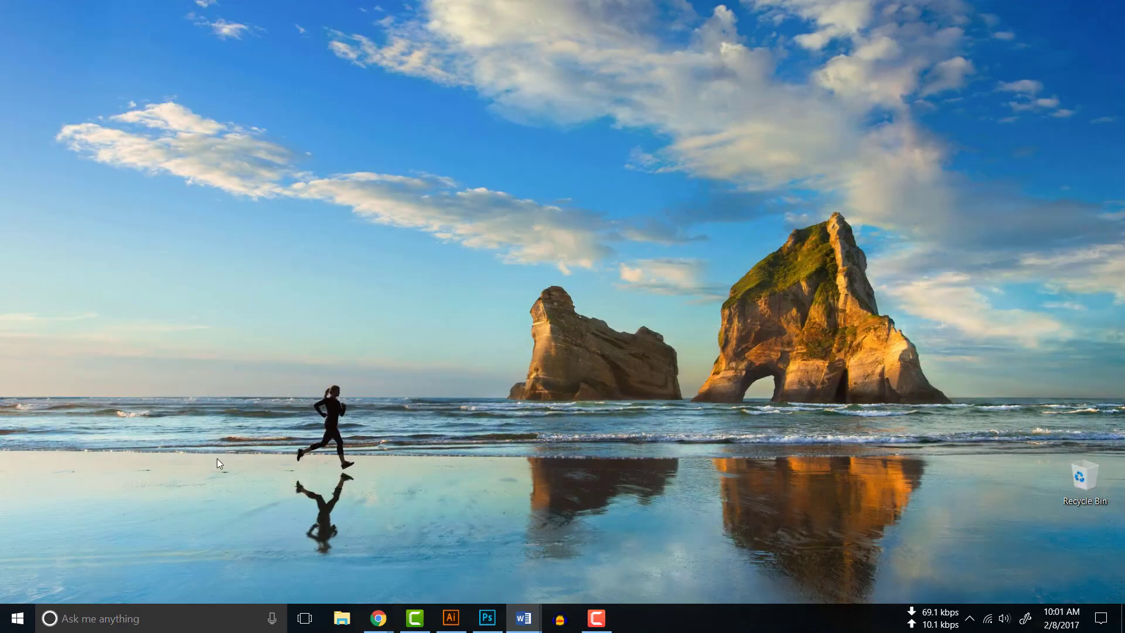
{"action": "left_click", "coordinate": [4, 622]}
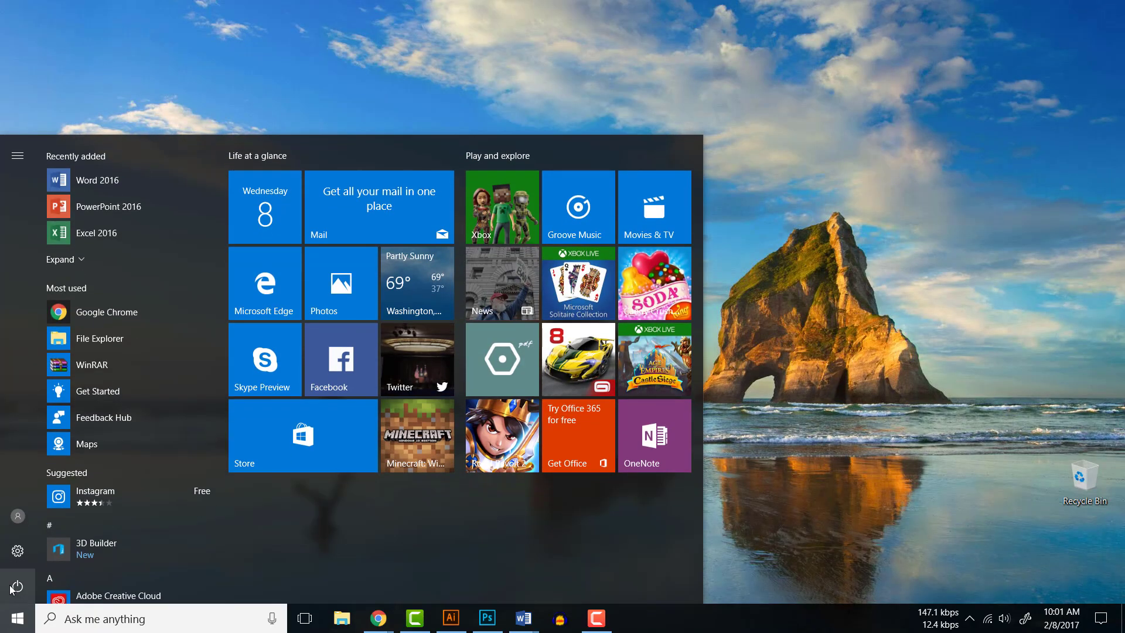
{"action": "left_click", "coordinate": [13, 587]}
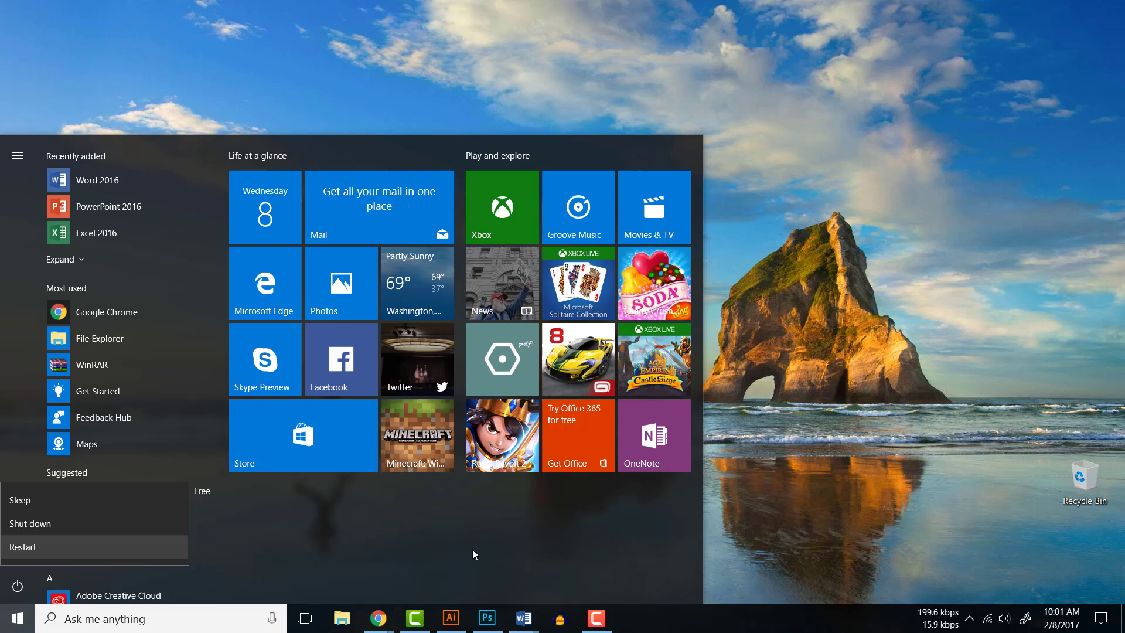
{"action": "left_click", "coordinate": [904, 388]}
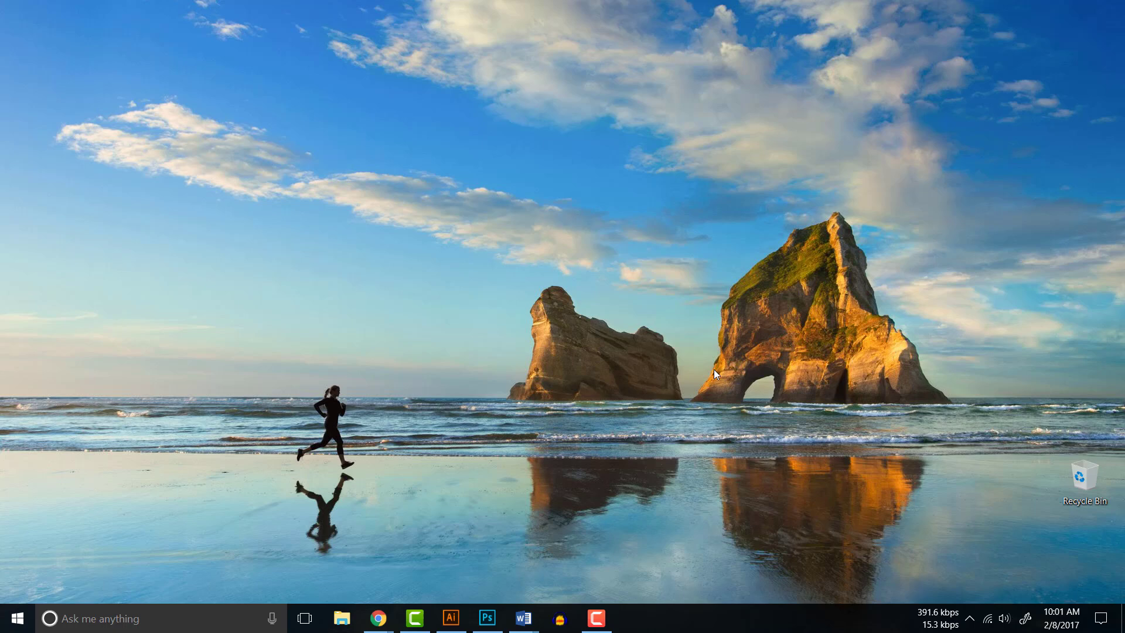
Turn on 'Set as metered connection' for the PTCL-BB Wi-Fi network and close Settings
{"action": "left_click", "coordinate": [986, 619]}
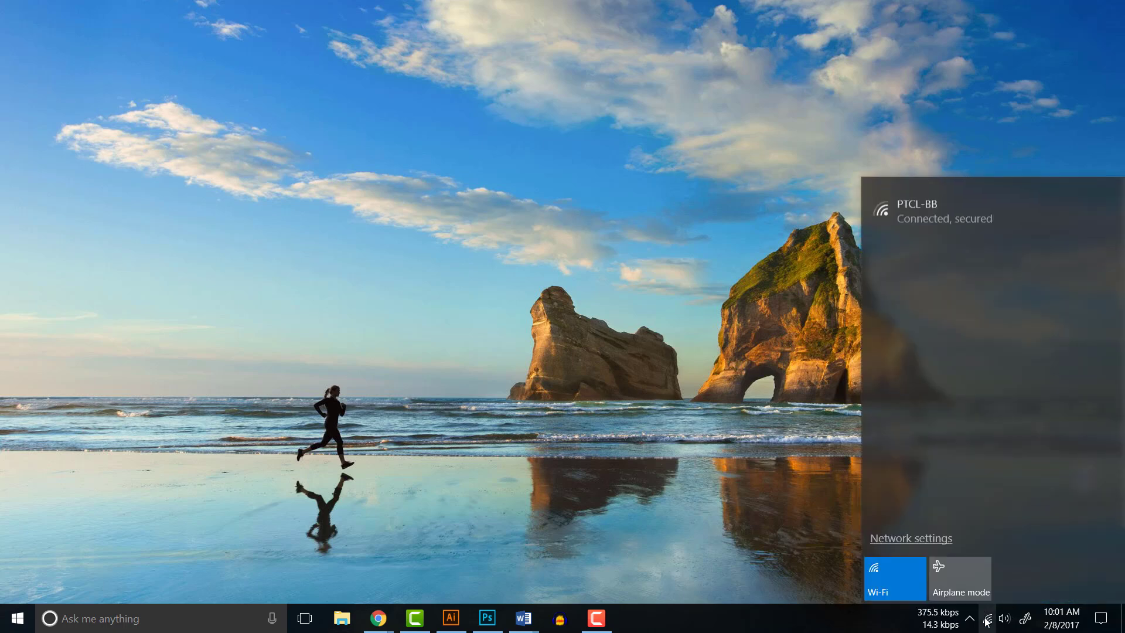
{"action": "left_click", "coordinate": [922, 223]}
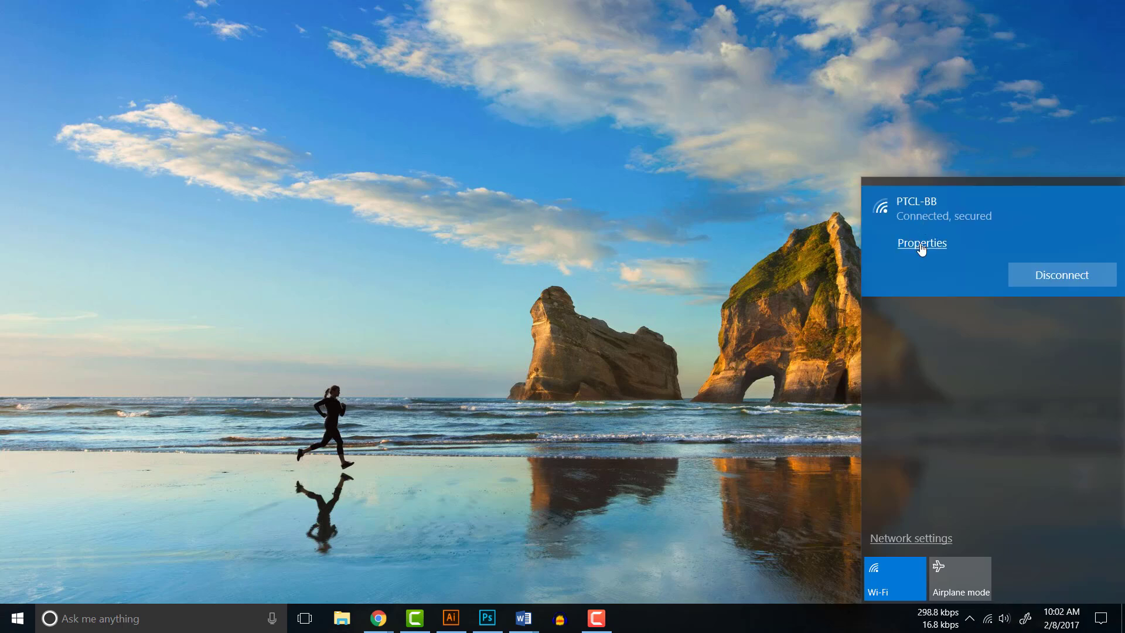
{"action": "left_click", "coordinate": [921, 244]}
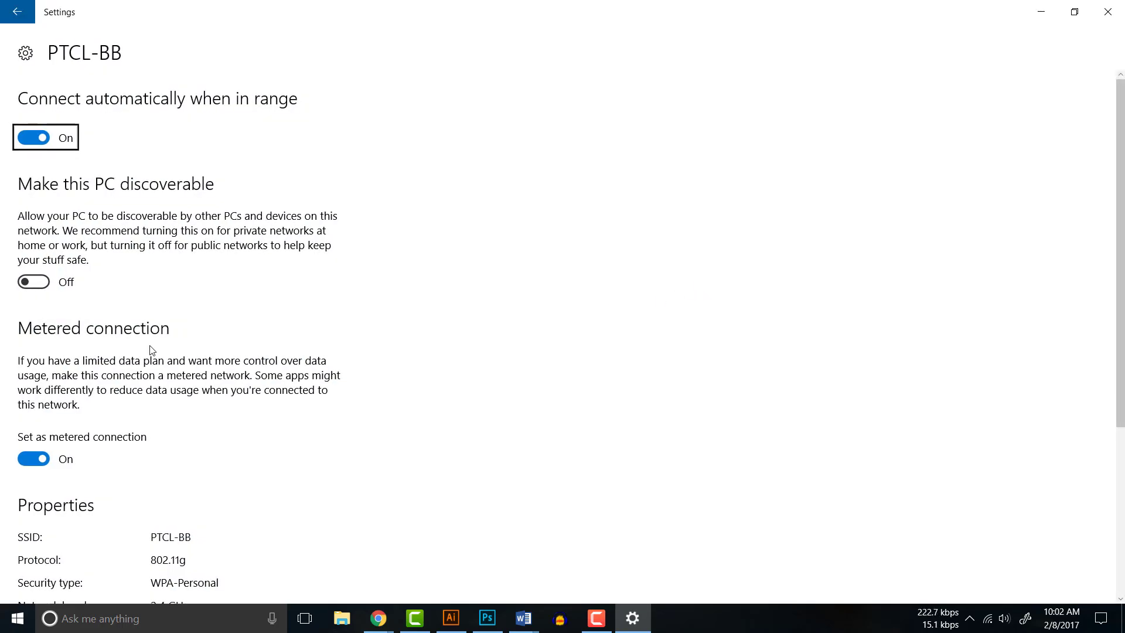
{"action": "scroll", "coordinate": [53, 334], "scroll_direction": "down", "scroll_amount": 1}
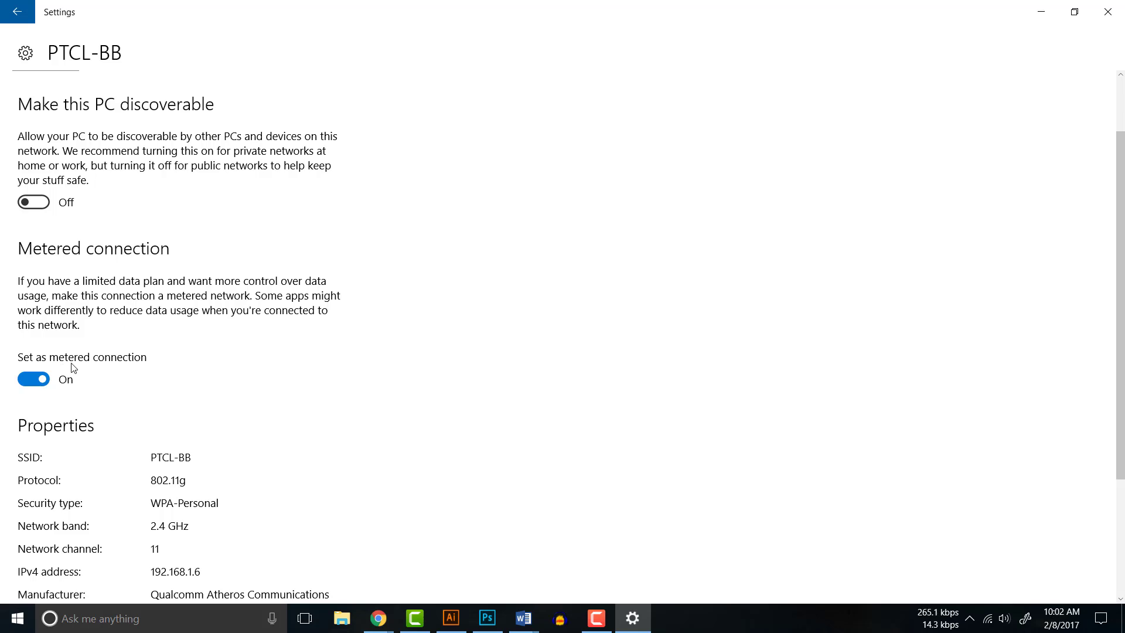
{"action": "left_click", "coordinate": [36, 382]}
{"action": "scroll", "coordinate": [34, 378], "scroll_direction": "down", "scroll_amount": 3}
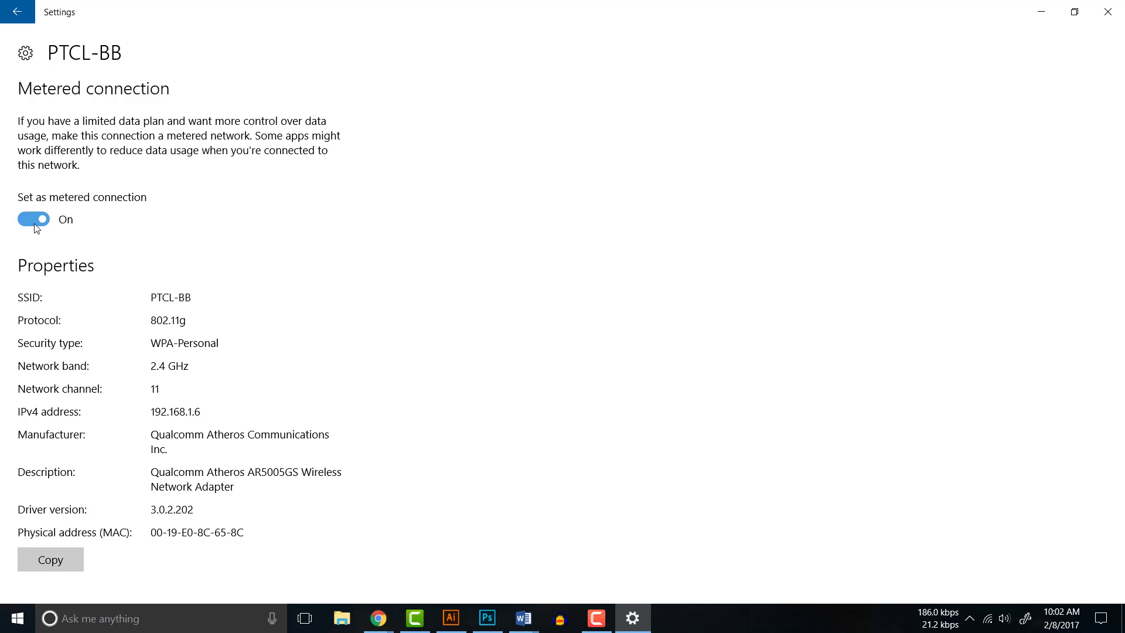
{"action": "scroll", "coordinate": [118, 322], "scroll_direction": "up", "scroll_amount": 4}
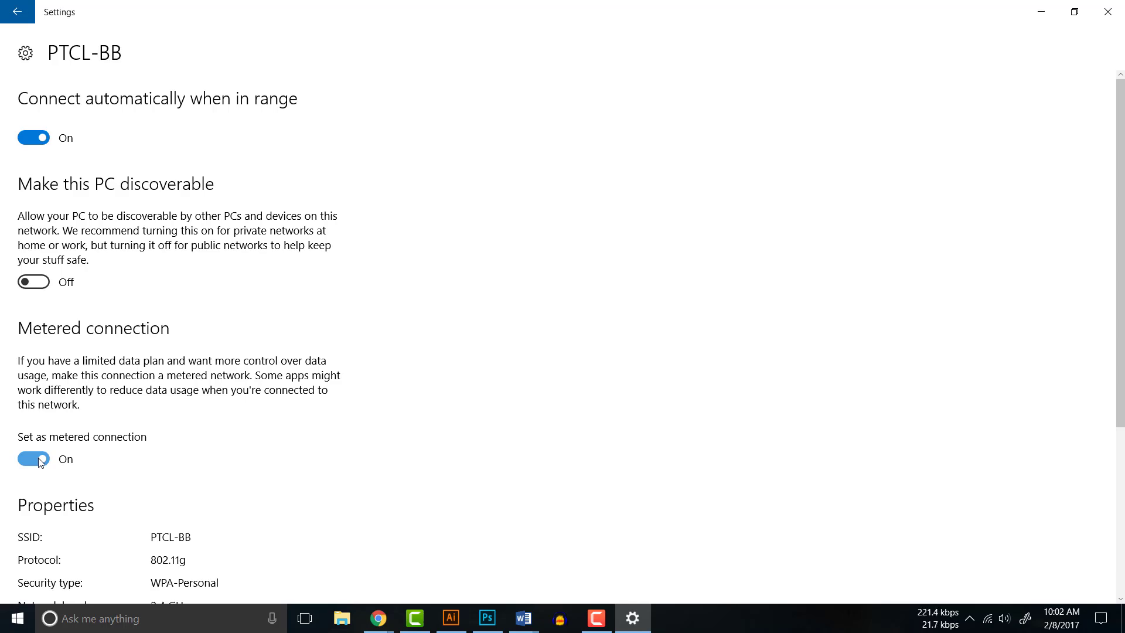
{"action": "left_click", "coordinate": [1108, 10]}
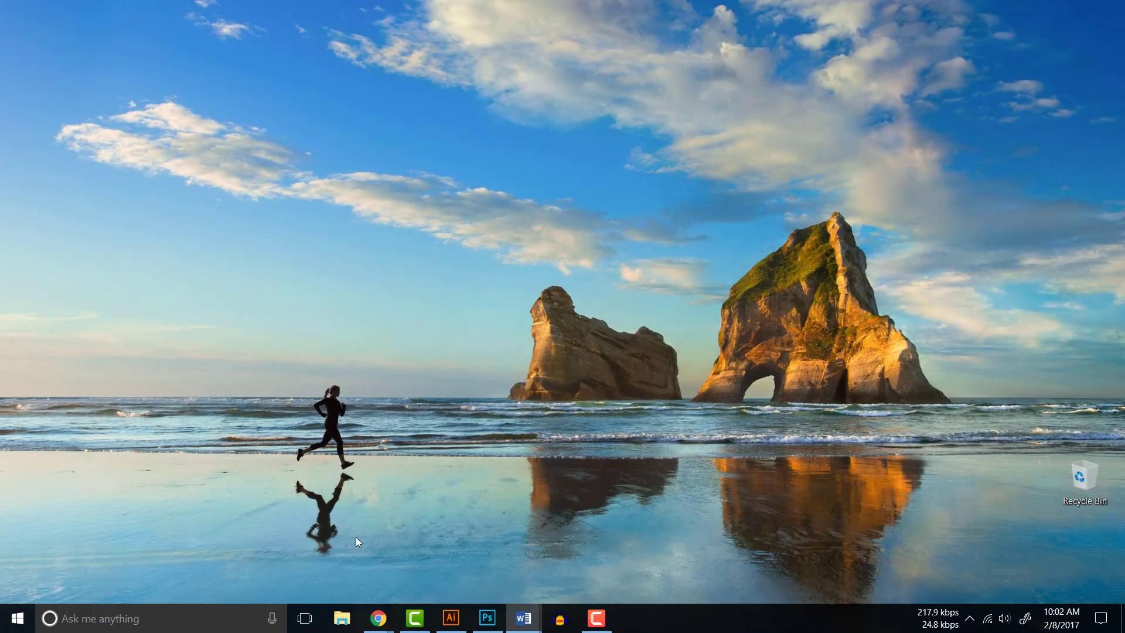
Search Cortana for 'services'
{"action": "left_click", "coordinate": [153, 618]}
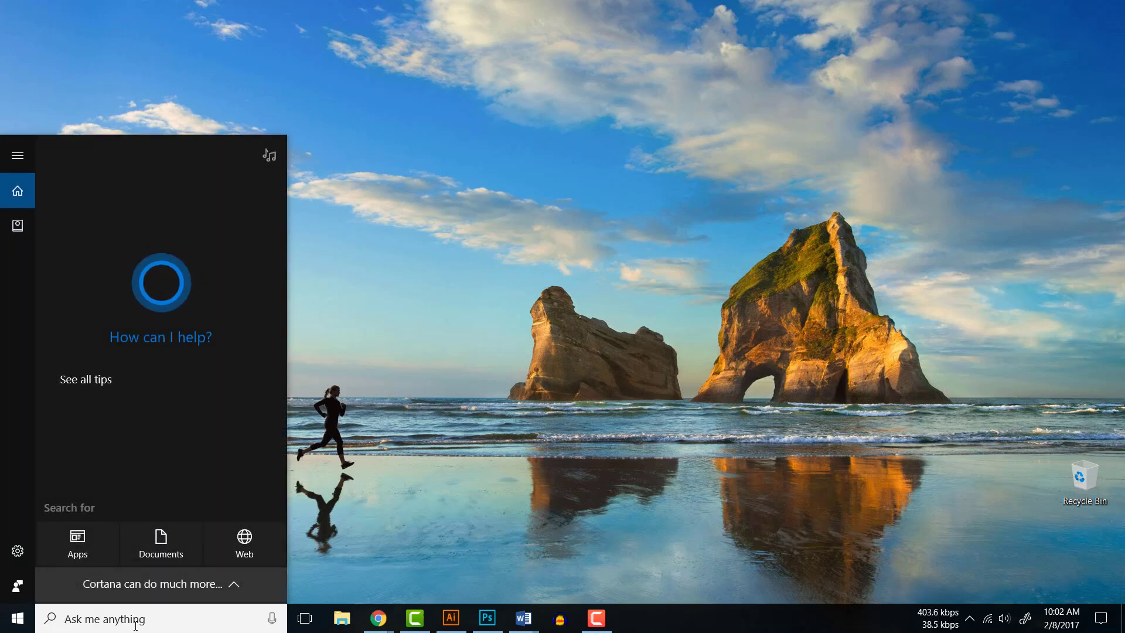
{"action": "type", "text": "ser"}
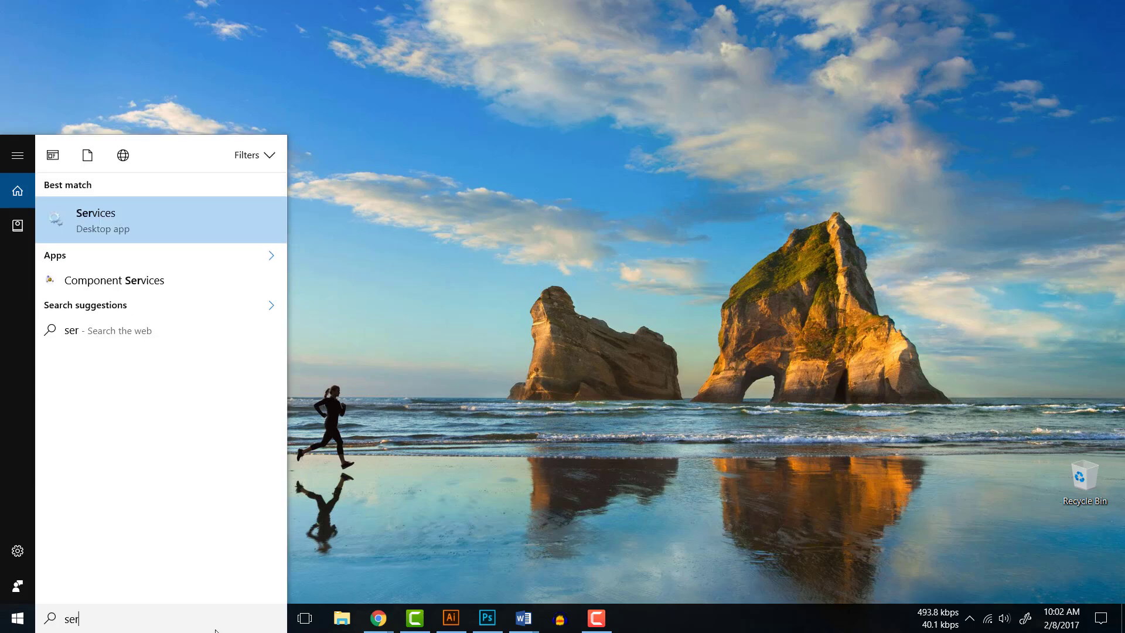
{"action": "type", "text": "vices"}
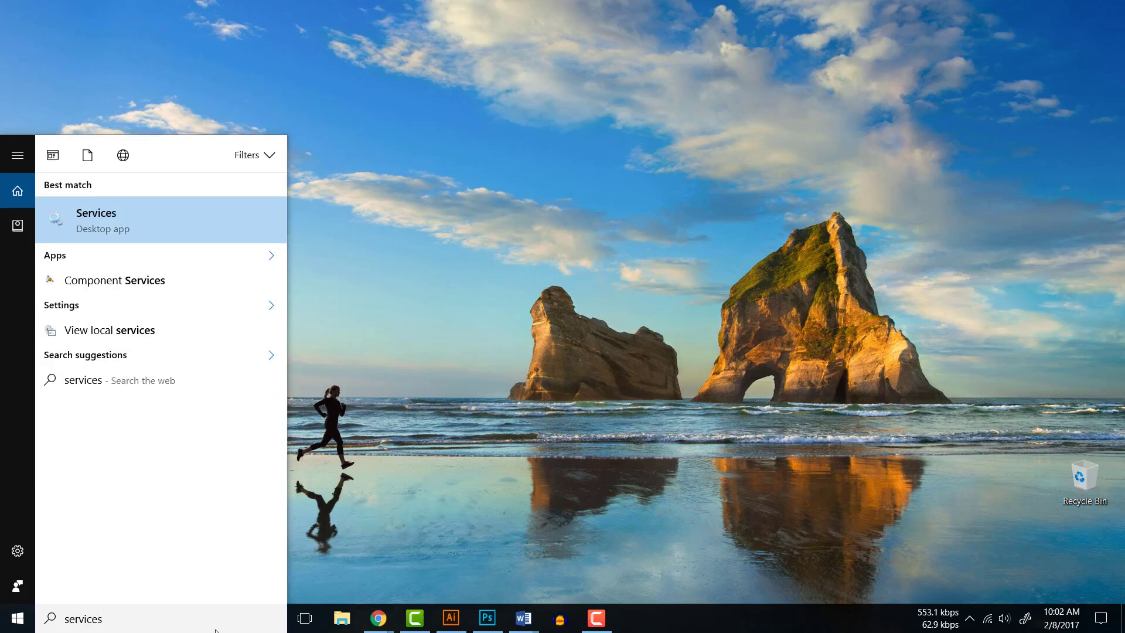
Launch Services, maximize its window, and select the Windows Update service in the list
{"action": "left_click", "coordinate": [102, 219]}
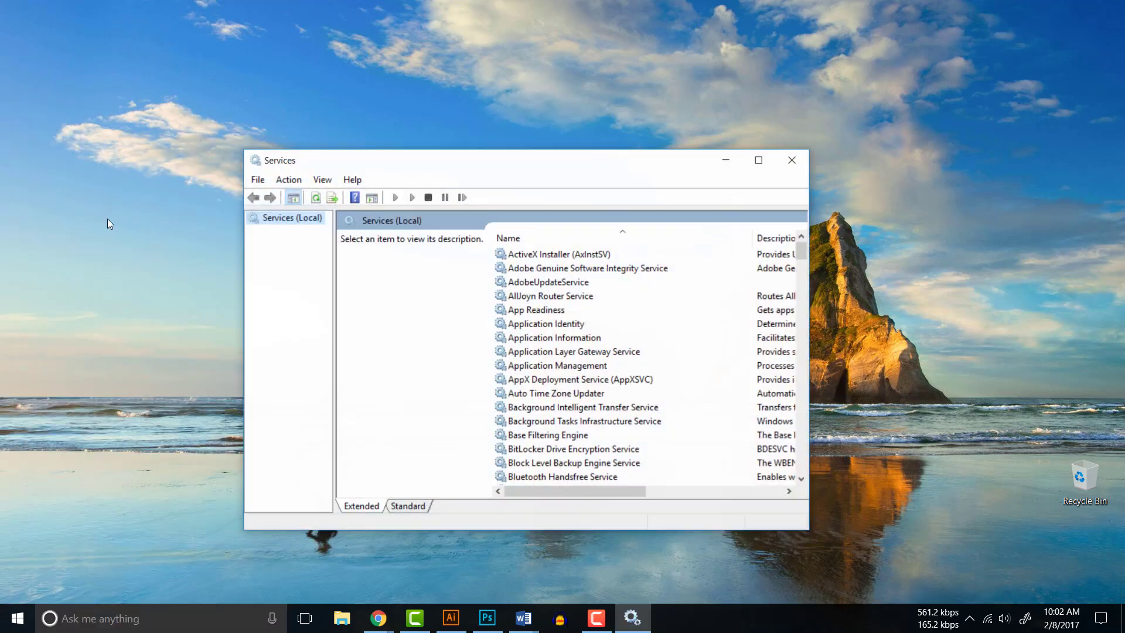
{"action": "double_click", "coordinate": [363, 159]}
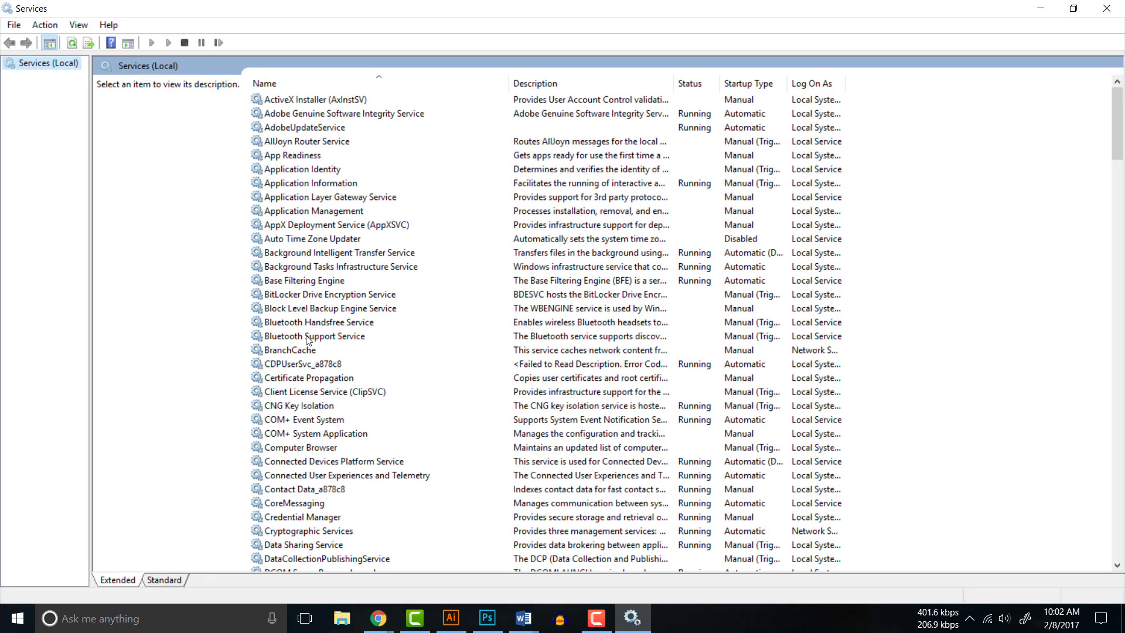
{"action": "left_click", "coordinate": [310, 154]}
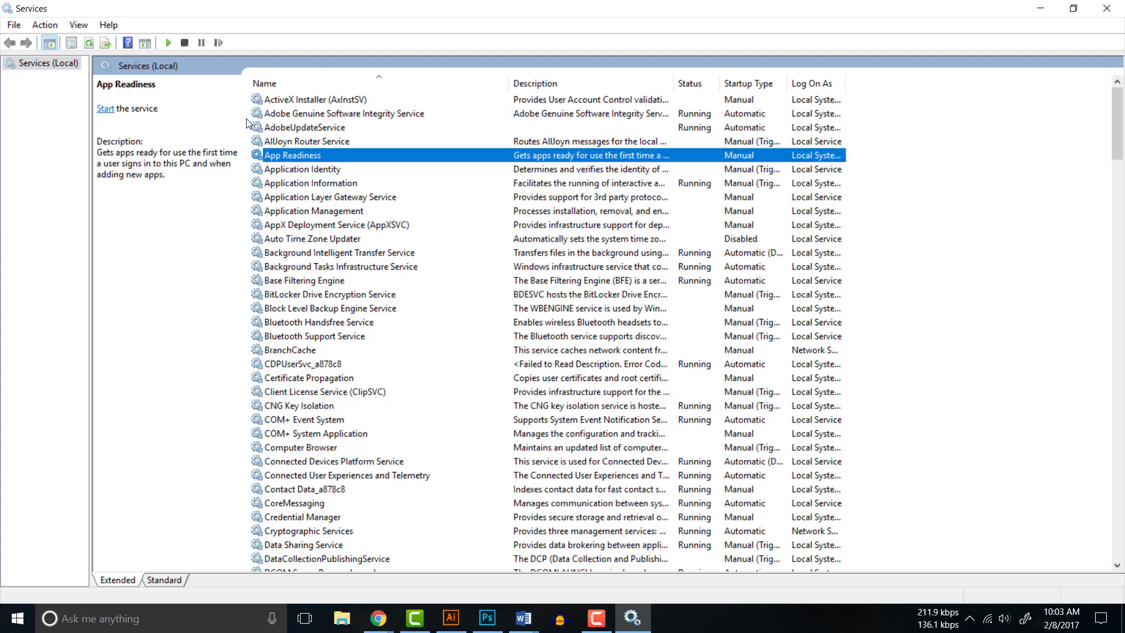
{"action": "key", "text": "w"}
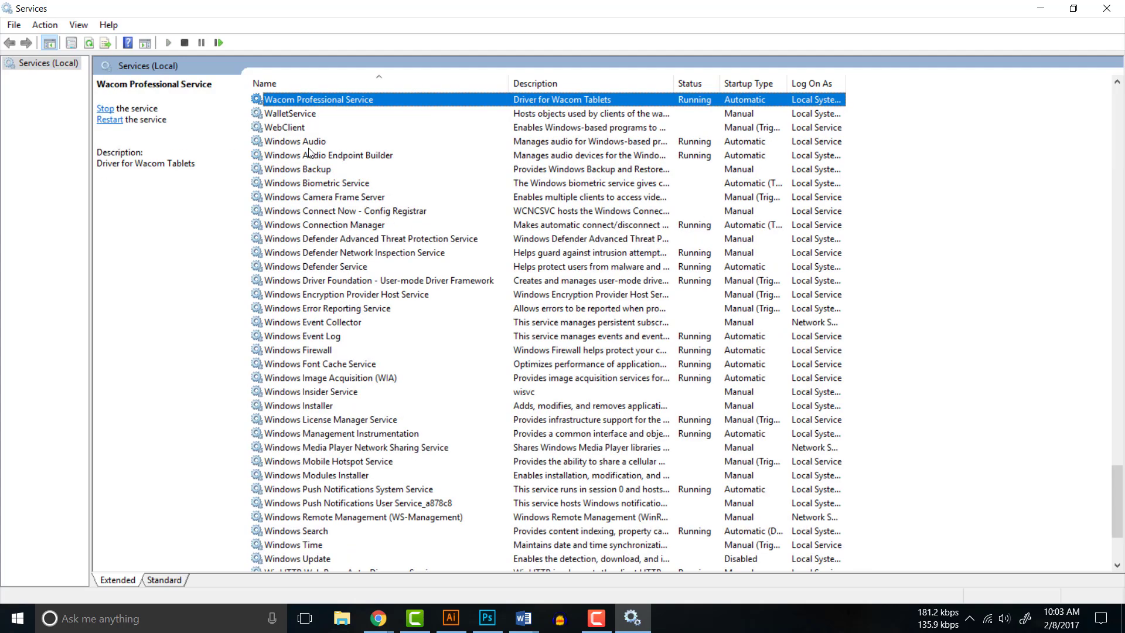
{"action": "scroll", "coordinate": [302, 354], "scroll_direction": "down", "scroll_amount": 2}
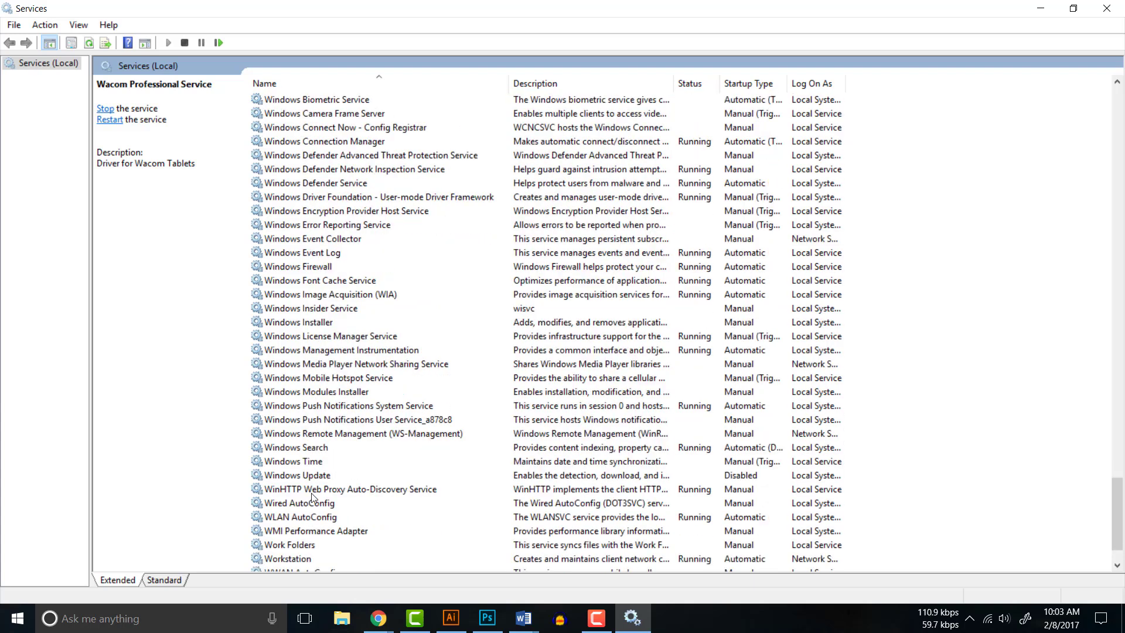
{"action": "left_click", "coordinate": [311, 475]}
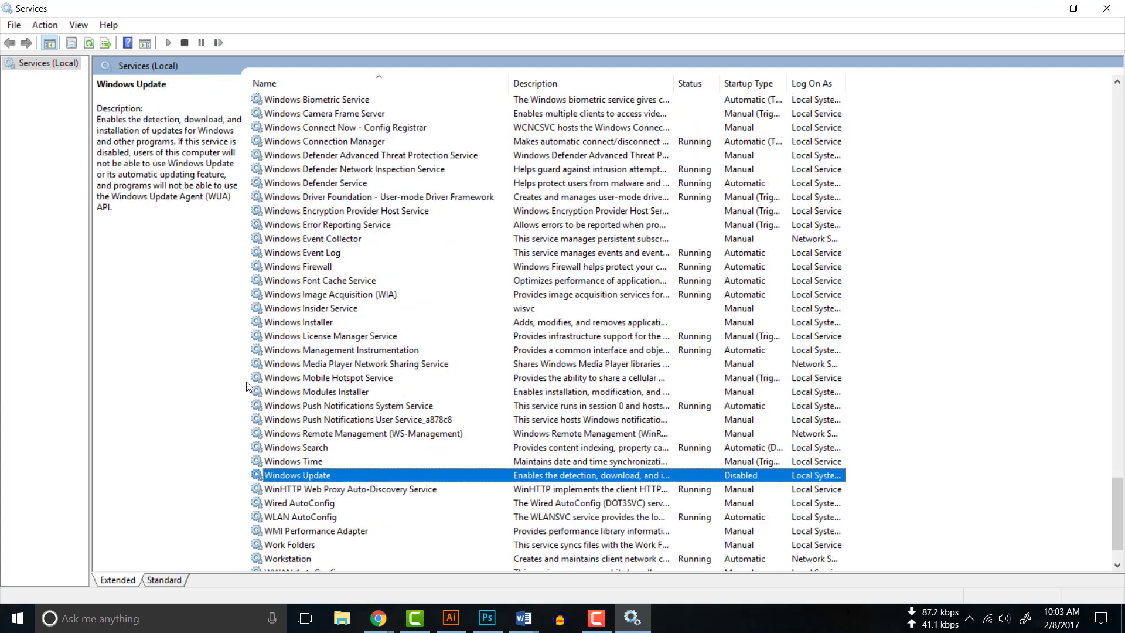
{"action": "double_click", "coordinate": [273, 476]}
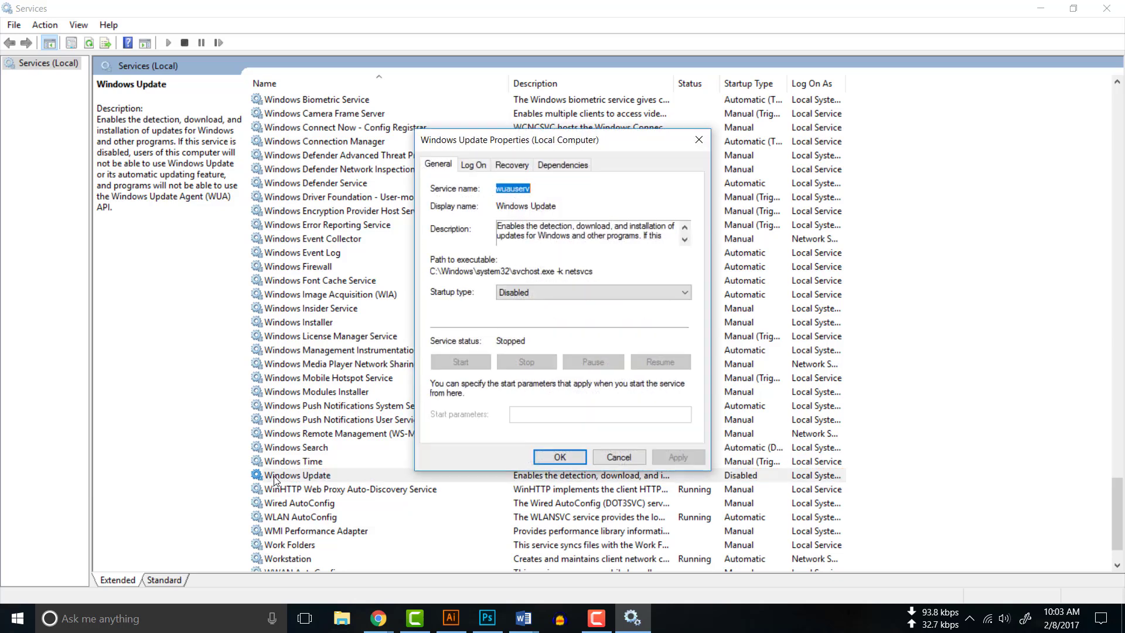
{"action": "mouse_move", "coordinate": [571, 145]}
{"action": "left_mouse_down"}
{"action": "mouse_move", "coordinate": [562, 187]}
{"action": "mouse_move", "coordinate": [567, 162]}
{"action": "left_mouse_up"}
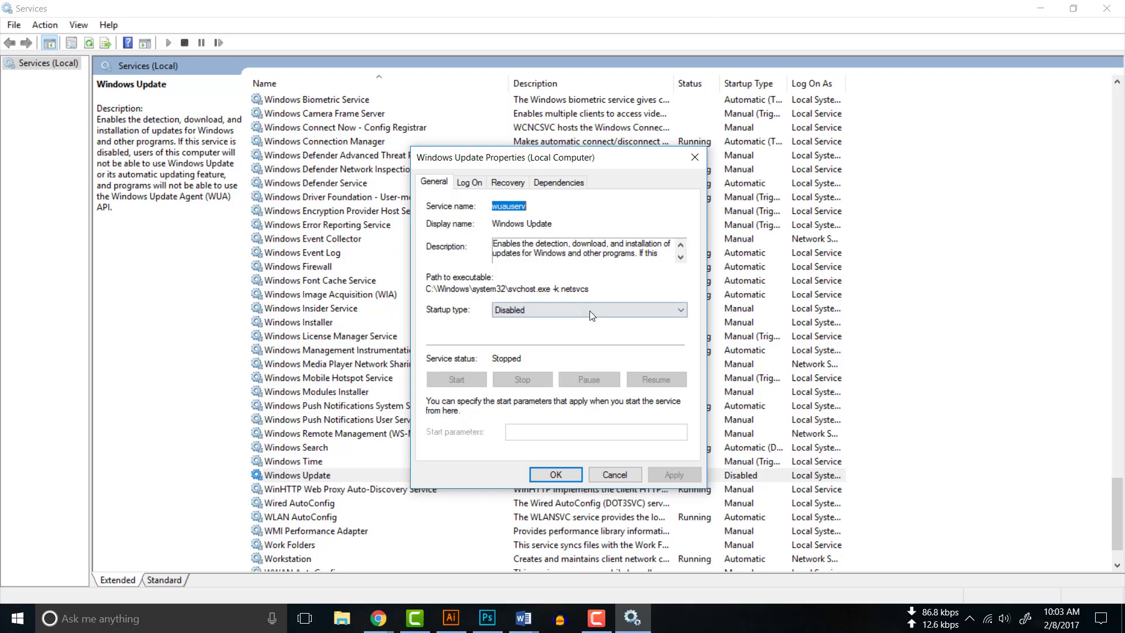
{"action": "left_click", "coordinate": [590, 310]}
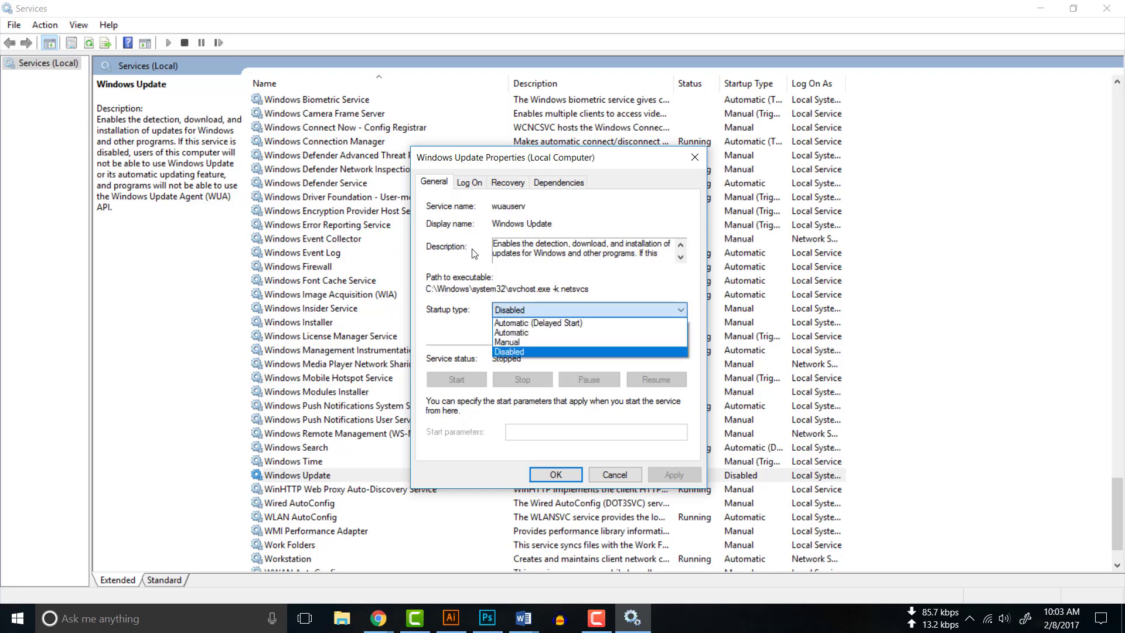
{"action": "left_click", "coordinate": [441, 333]}
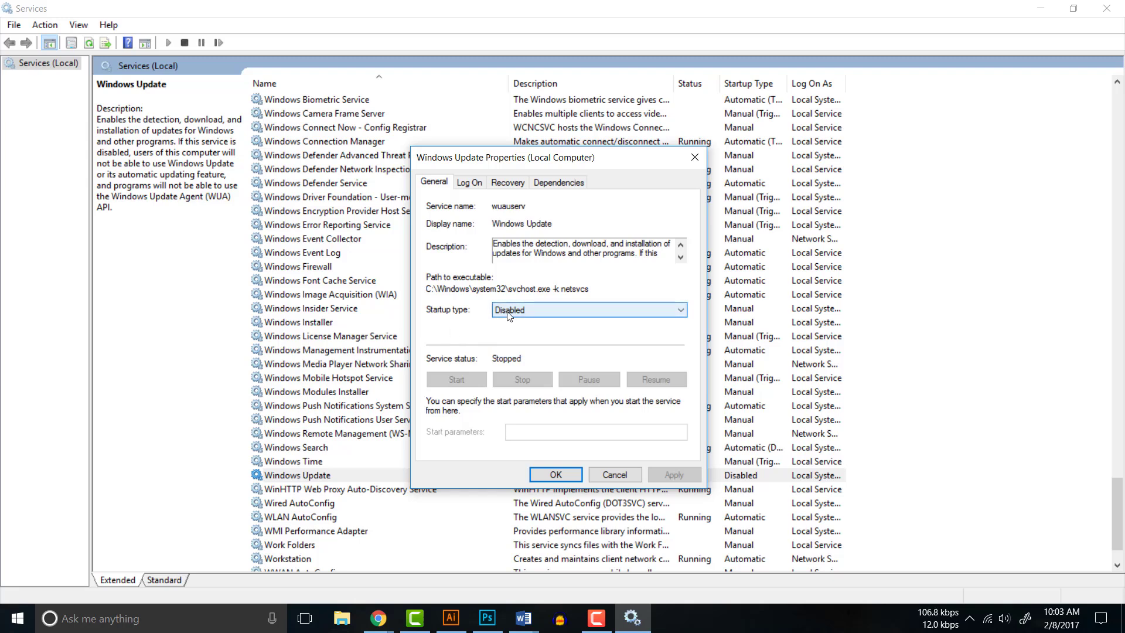
{"action": "left_click", "coordinate": [565, 472]}
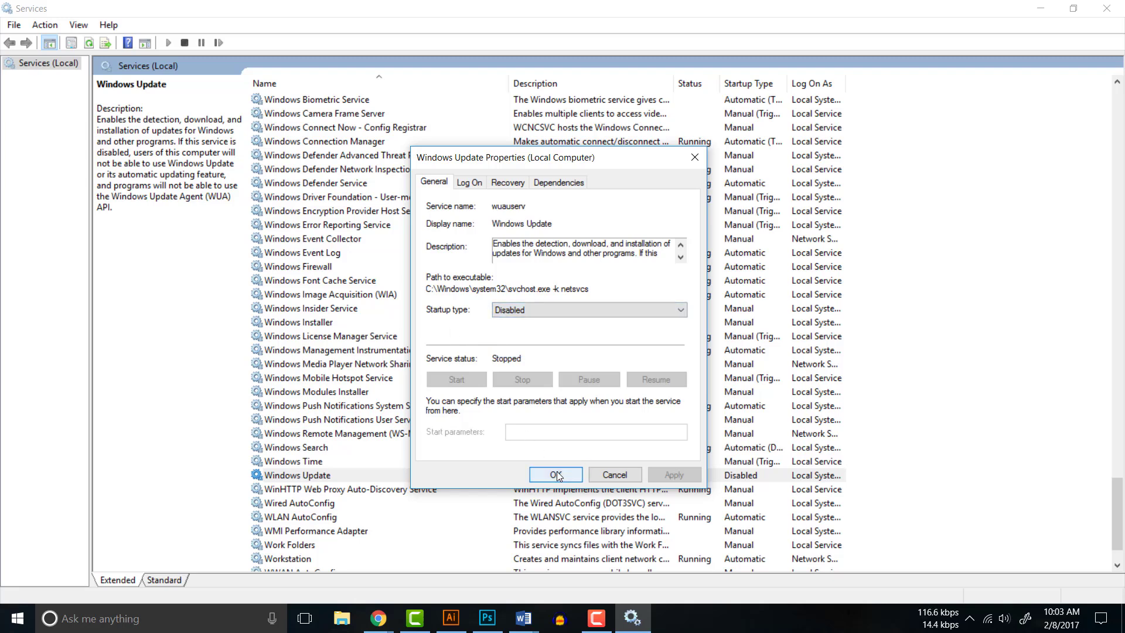
{"action": "left_click", "coordinate": [606, 472]}
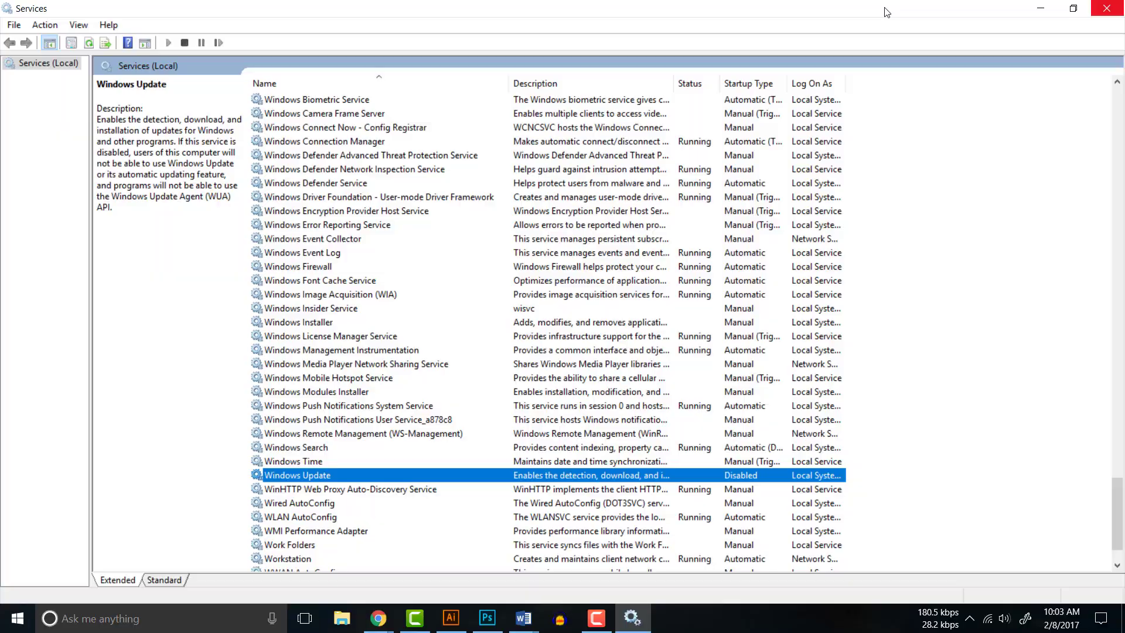
Close Services, then open and dismiss the Start menu's power options
{"action": "left_click", "coordinate": [1107, 8]}
{"action": "left_click", "coordinate": [17, 620]}
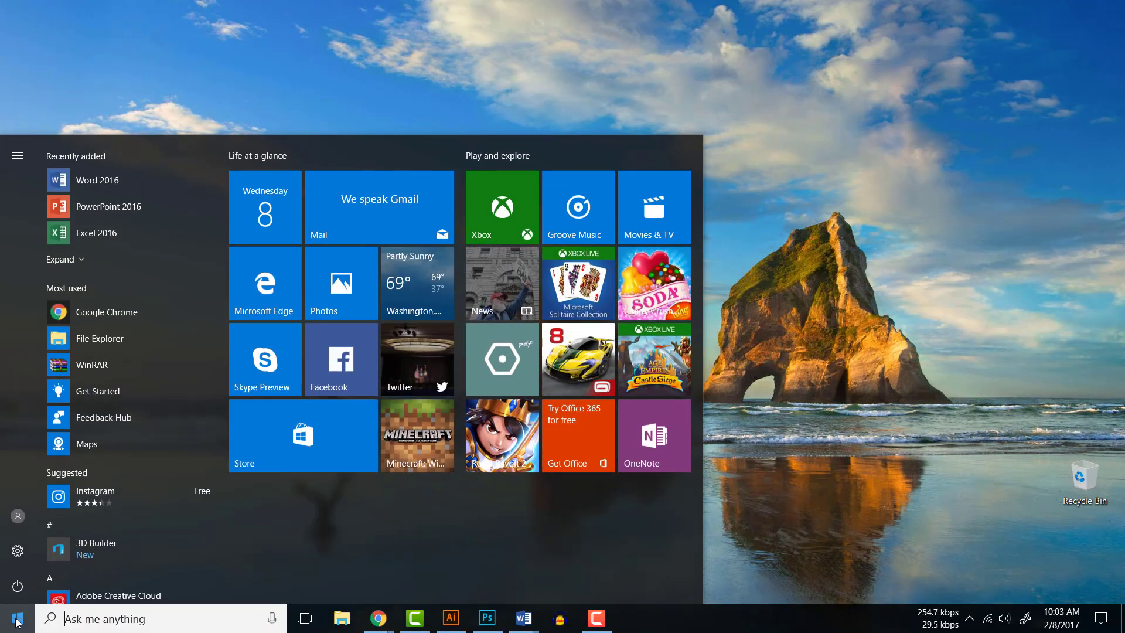
{"action": "left_click", "coordinate": [17, 586]}
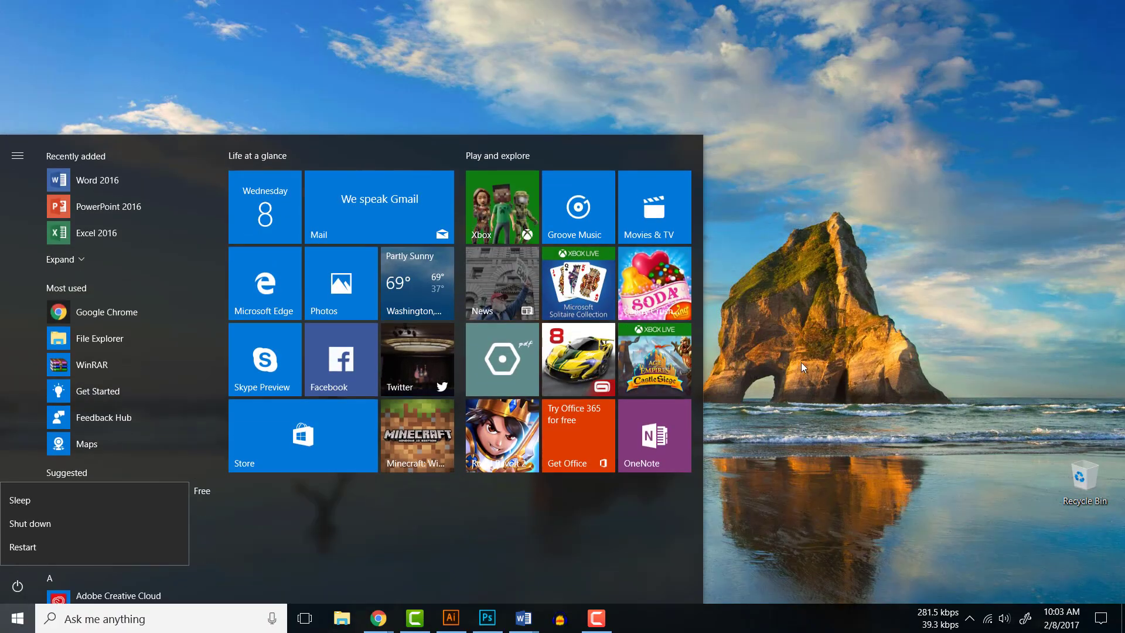
{"action": "left_click", "coordinate": [849, 319]}
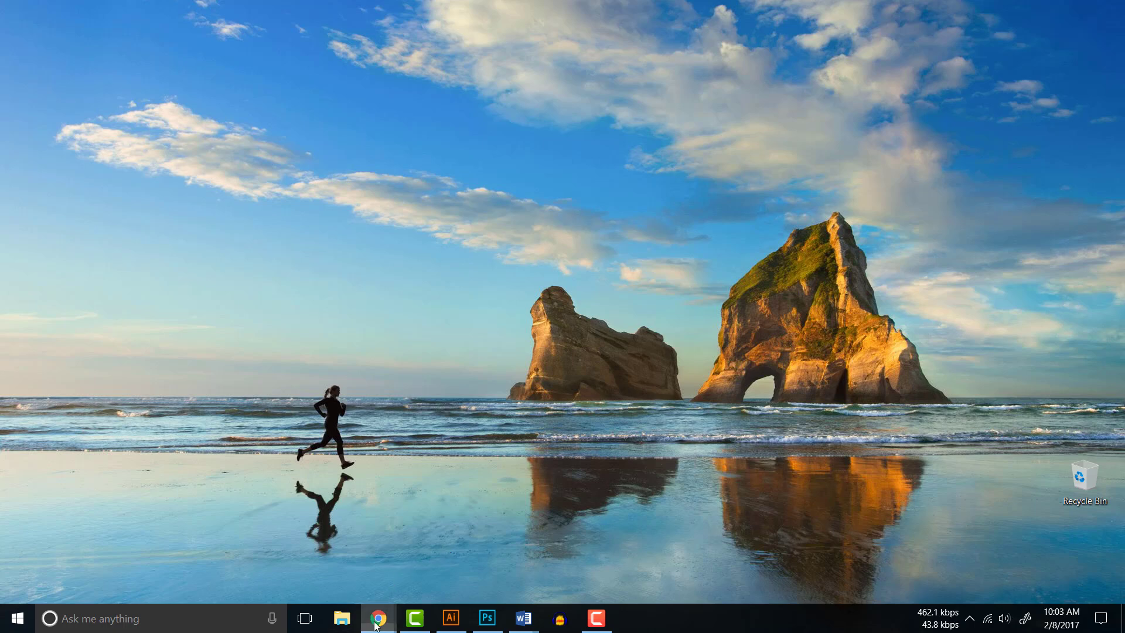
Restore Chrome on the Professional Tutorial YouTube channel page from its taskbar preview
{"action": "mouse_move", "coordinate": [377, 625]}
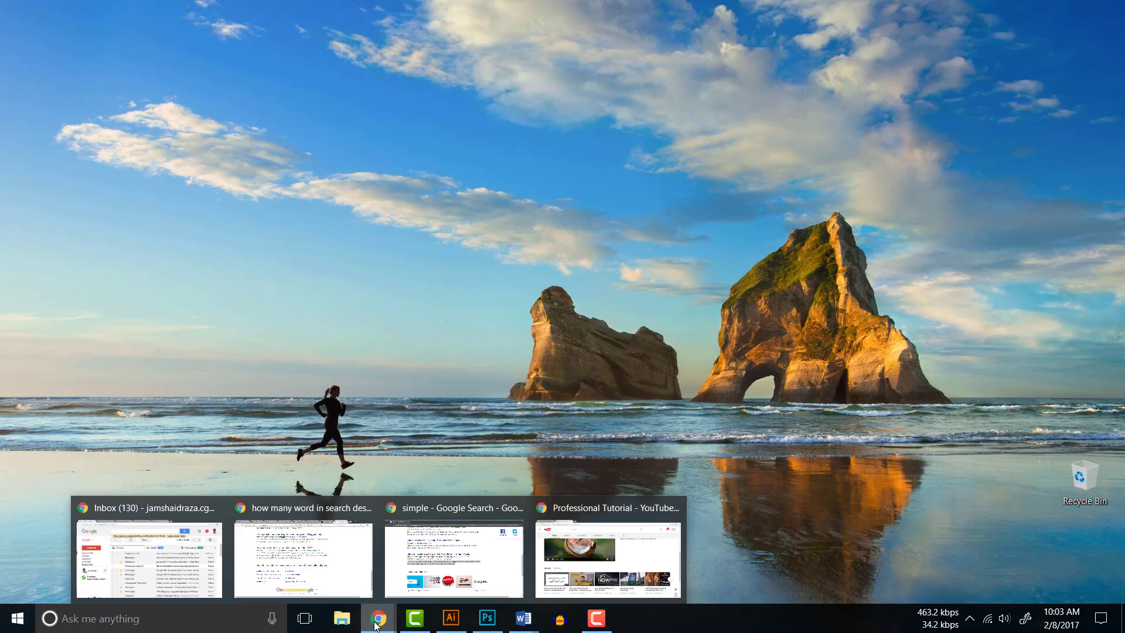
{"action": "left_click", "coordinate": [579, 568]}
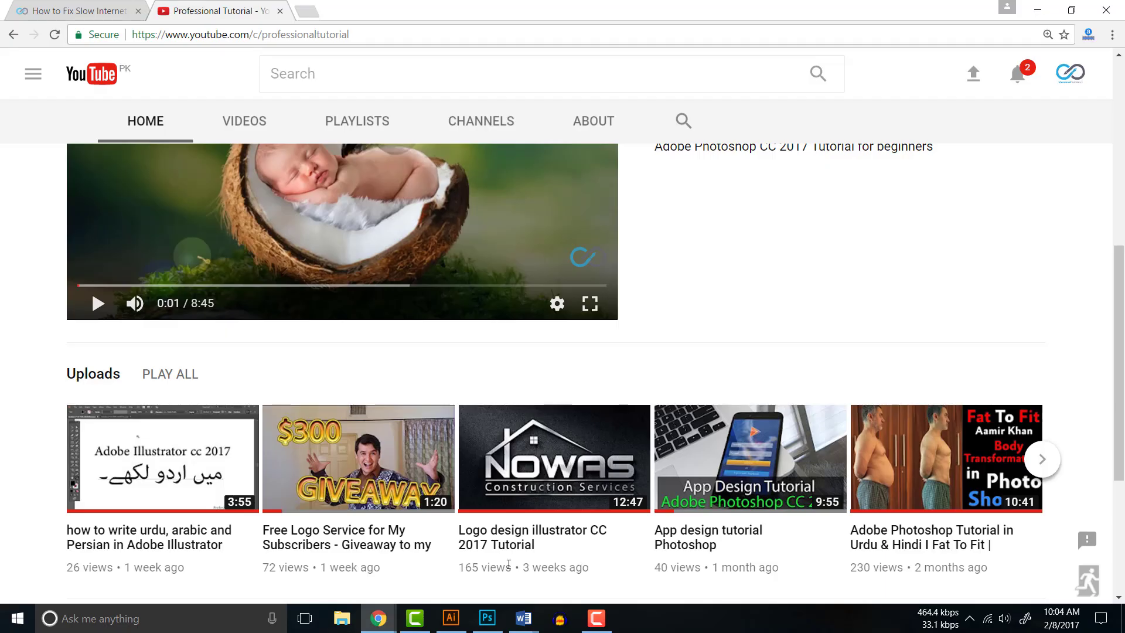
{"action": "scroll", "coordinate": [418, 373], "scroll_direction": "up", "scroll_amount": 3}
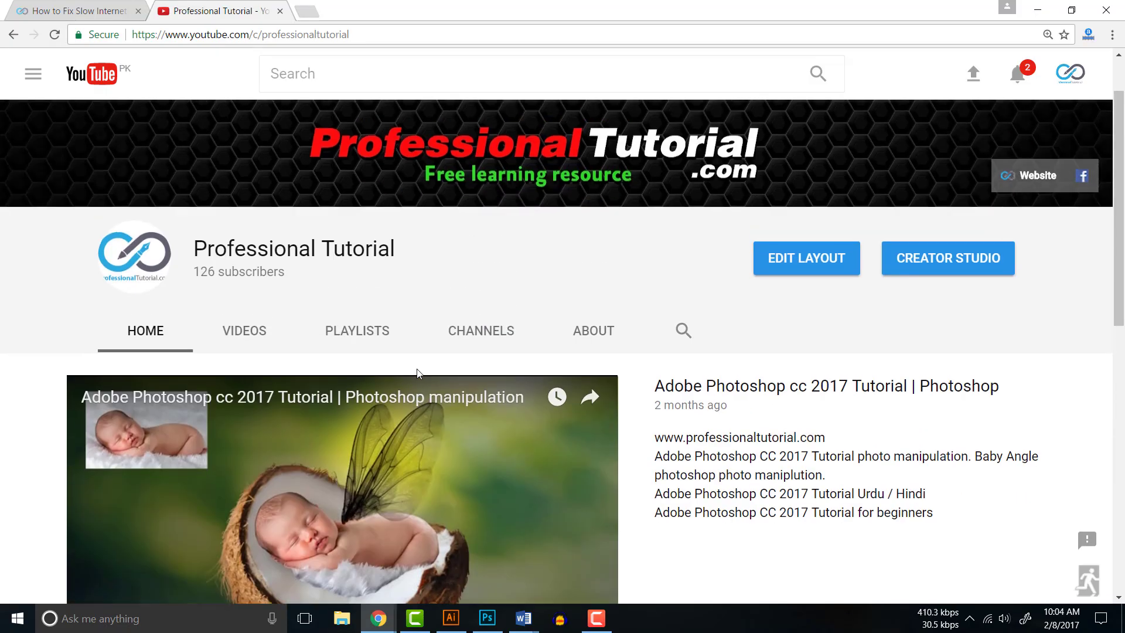
{"action": "scroll", "coordinate": [419, 375], "scroll_direction": "down", "scroll_amount": 2}
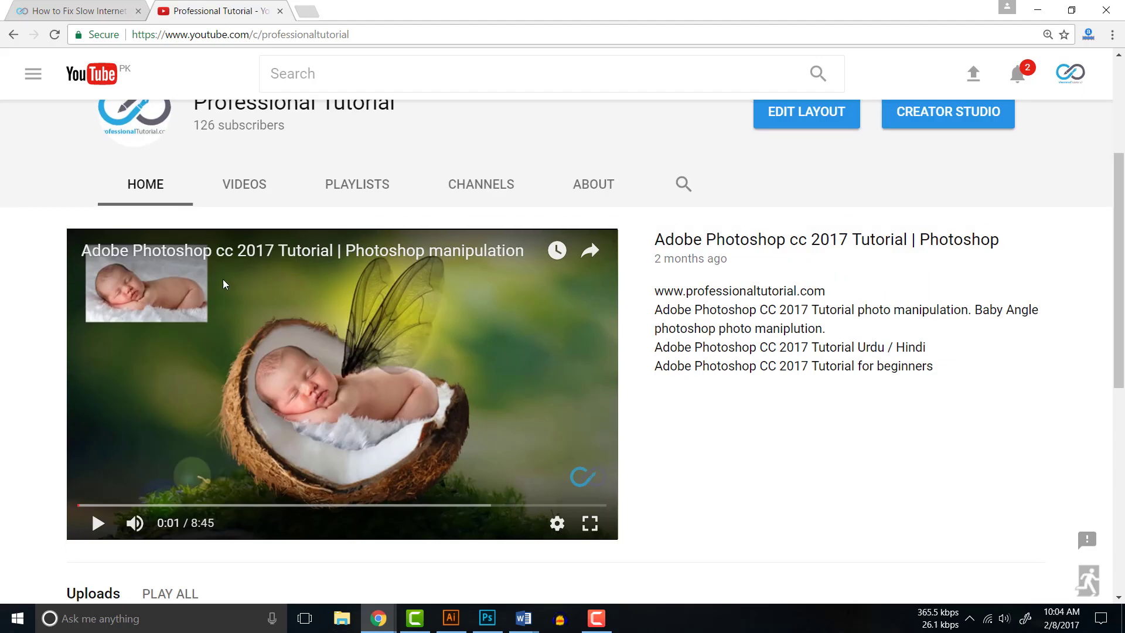
Switch to the How to Fix Slow Internet tab and scroll down to its comments
{"action": "left_click", "coordinate": [94, 14]}
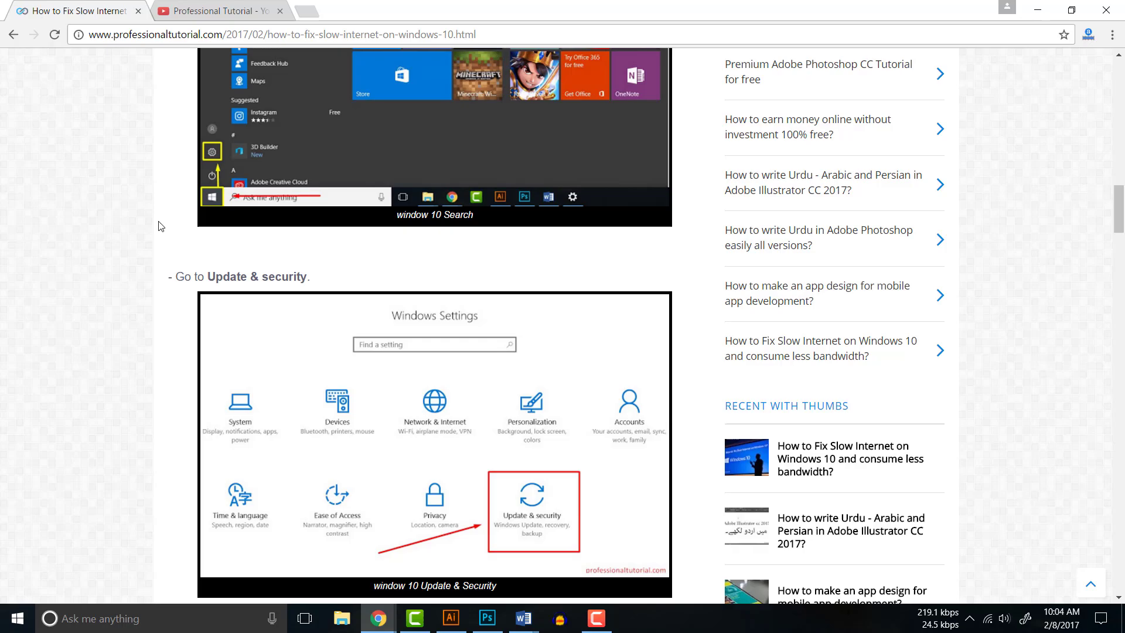
{"action": "scroll", "coordinate": [905, 360], "scroll_direction": "down", "scroll_amount": 20}
{"action": "scroll", "coordinate": [905, 360], "scroll_direction": "down", "scroll_amount": 15}
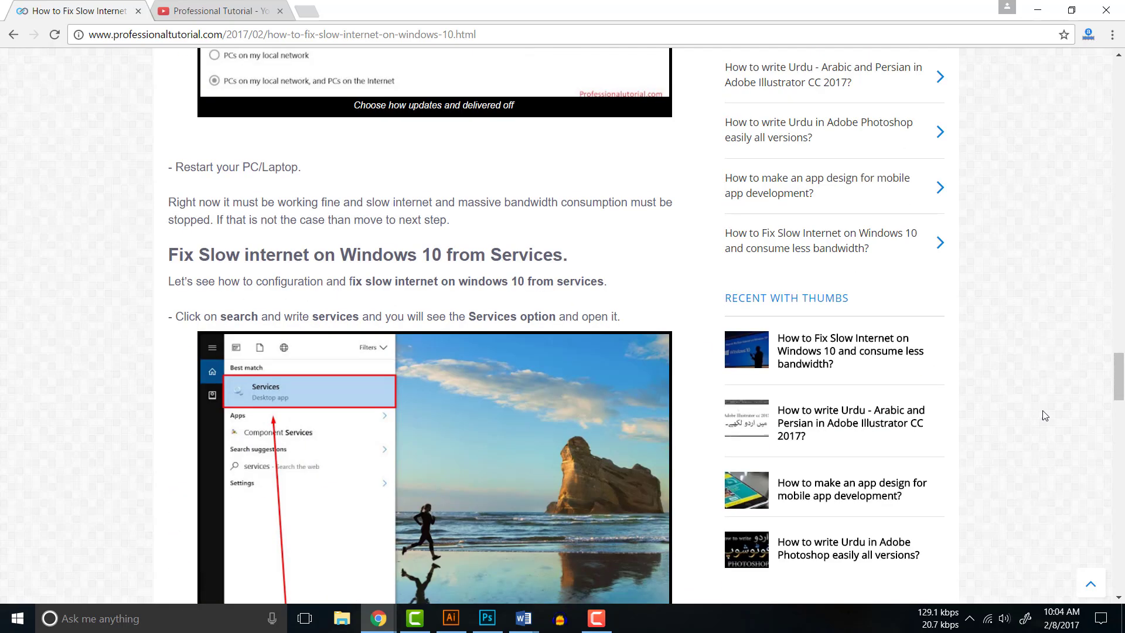
{"action": "scroll", "coordinate": [1114, 559], "scroll_direction": "down", "scroll_amount": 8}
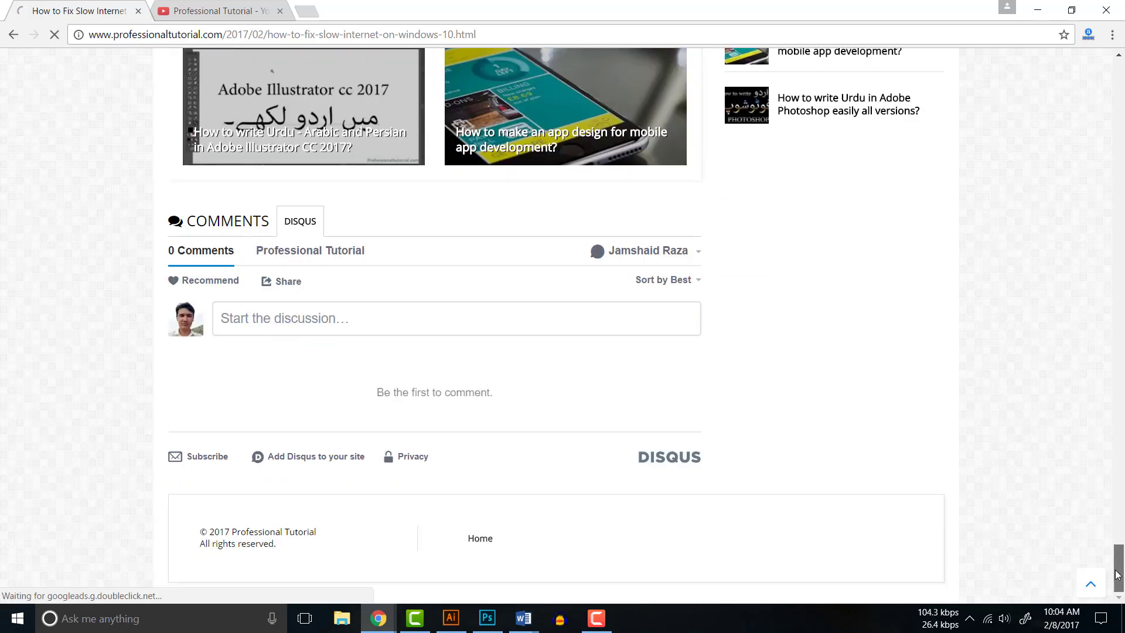